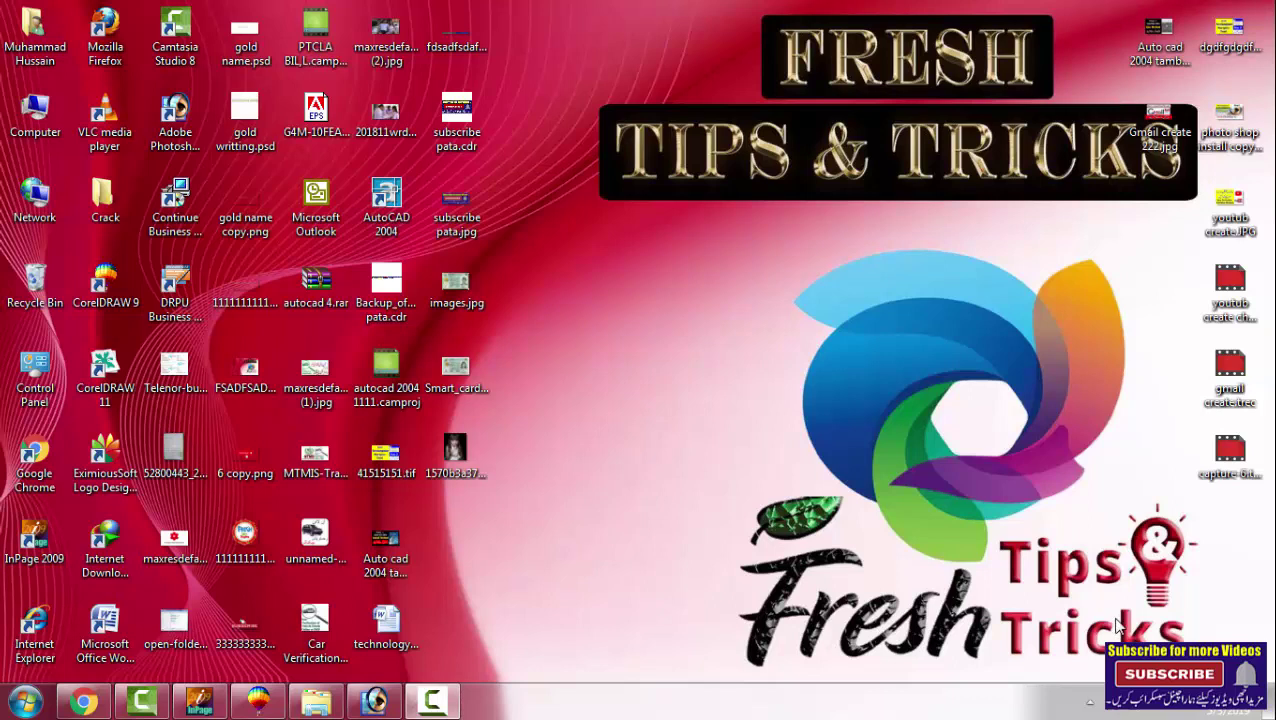
Empty the Recycle Bin from its context menu, confirming permanent deletion of both items.
{"action": "right_click", "coordinate": [25, 276]}
{"action": "left_click", "coordinate": [74, 308]}
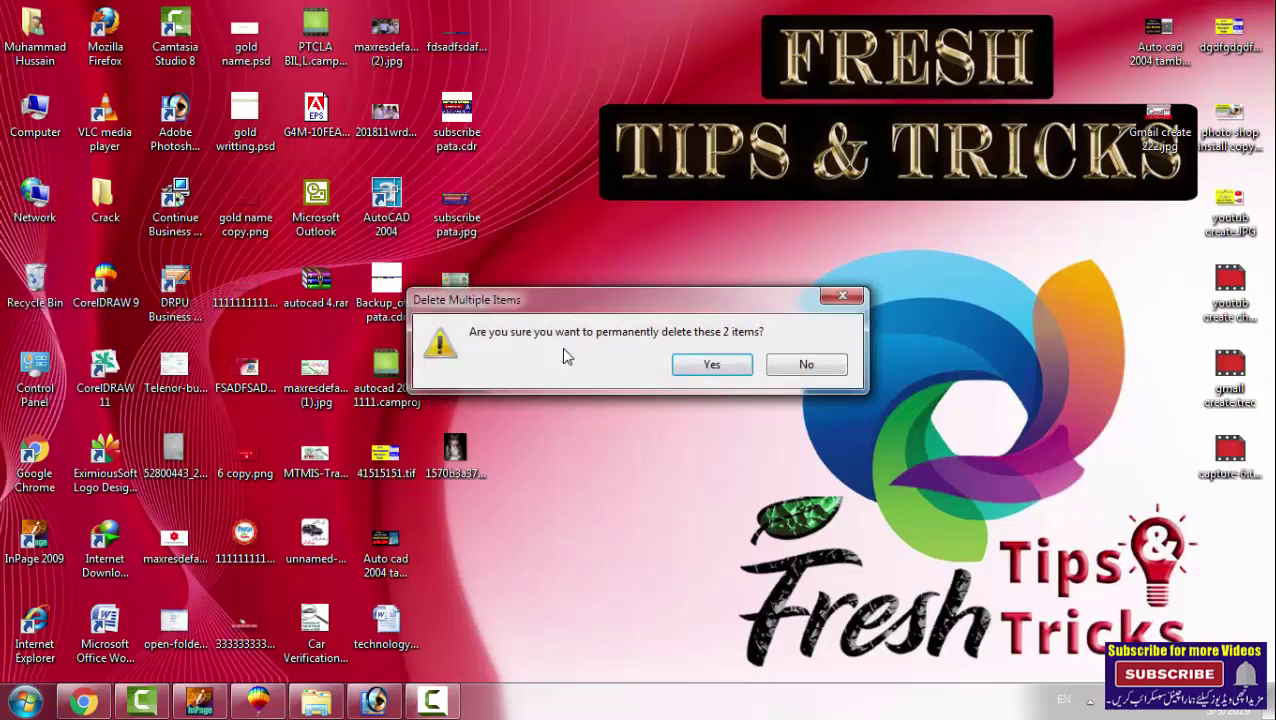
{"action": "left_click", "coordinate": [702, 365]}
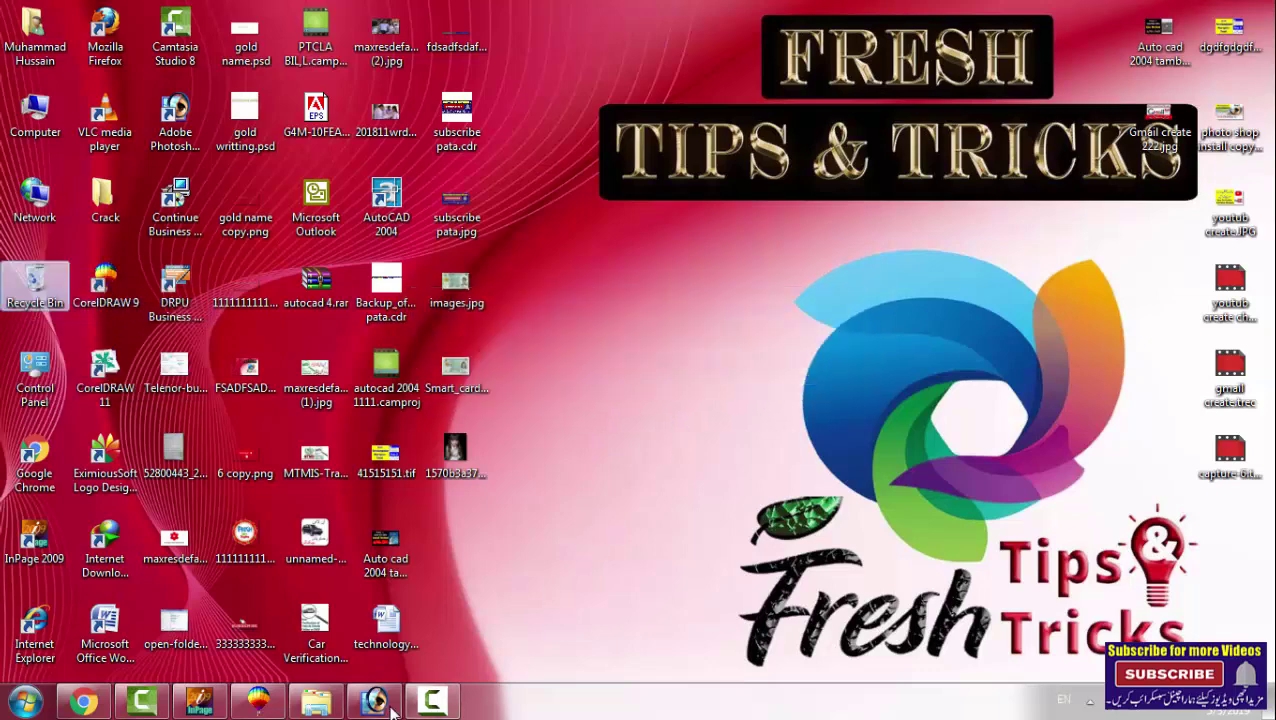
{"action": "mouse_move", "coordinate": [375, 701]}
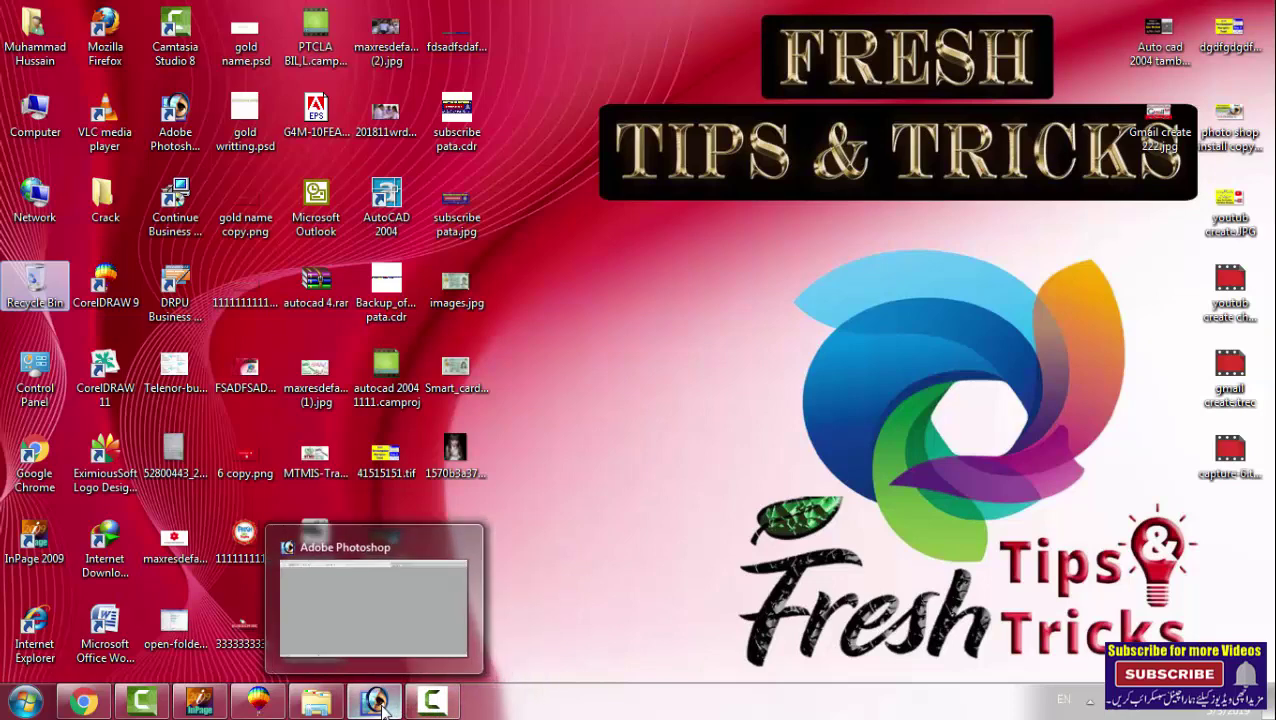
{"action": "left_click", "coordinate": [383, 706]}
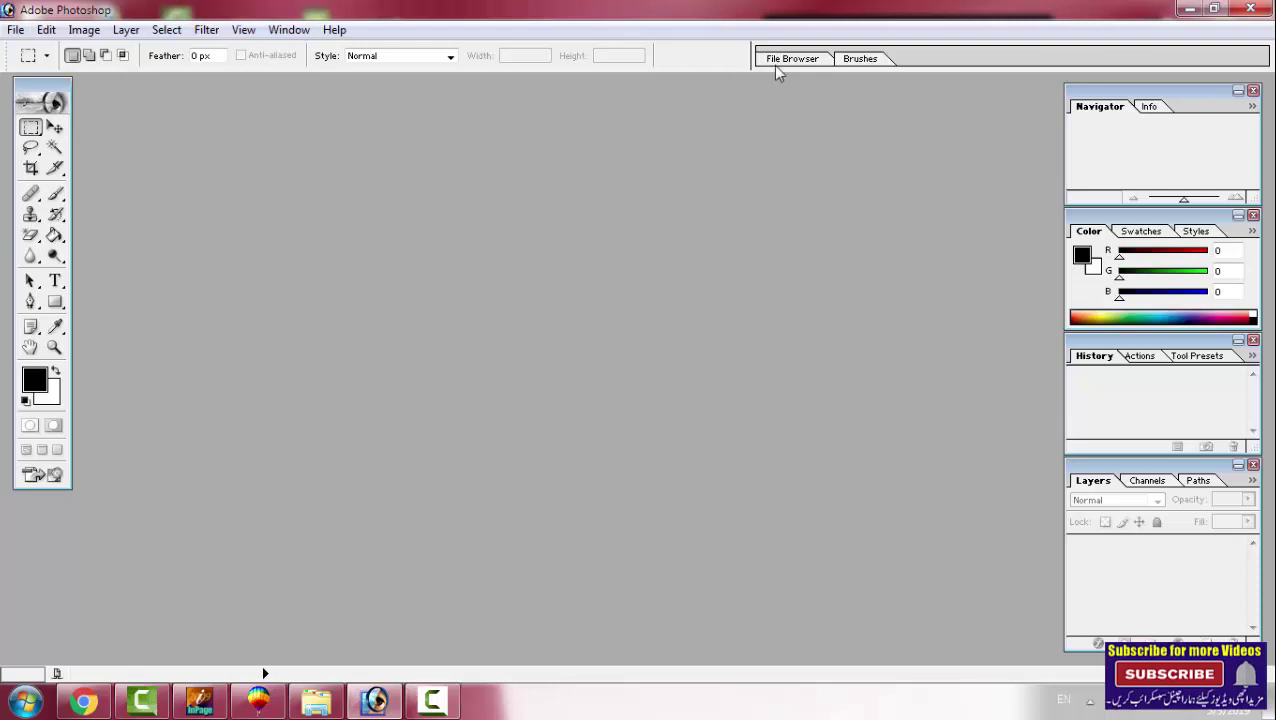
{"action": "left_click", "coordinate": [1188, 12]}
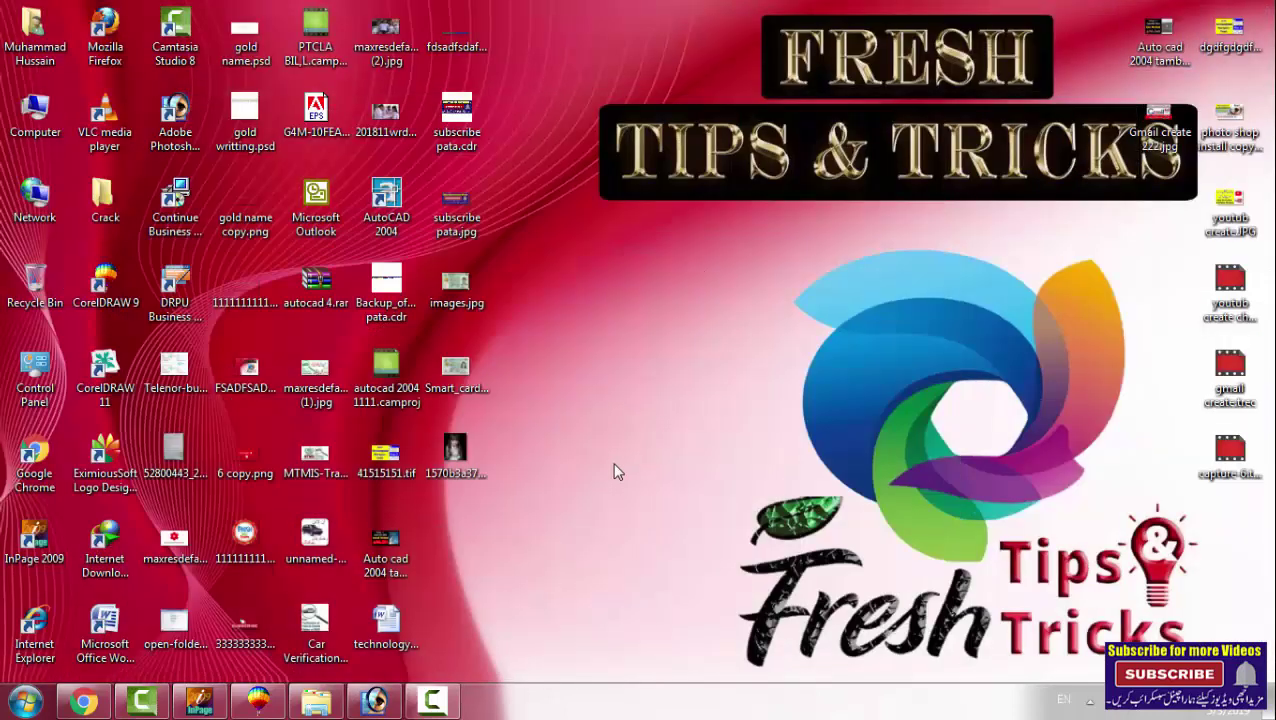
Open the girl portrait in Photoshop and enlarge its document window in the centre.
{"action": "left_click_drag", "start_coordinate": [455, 455], "coordinate": [370, 705]}
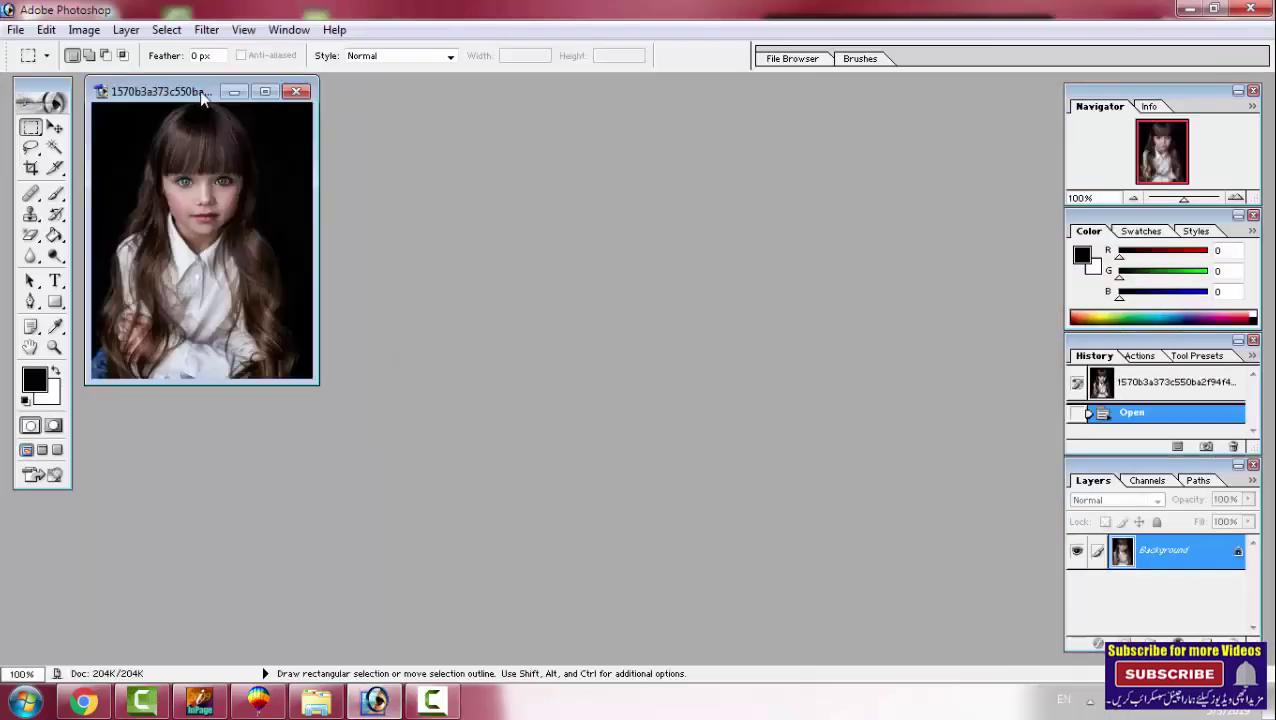
{"action": "left_click_drag", "start_coordinate": [204, 98], "coordinate": [368, 185]}
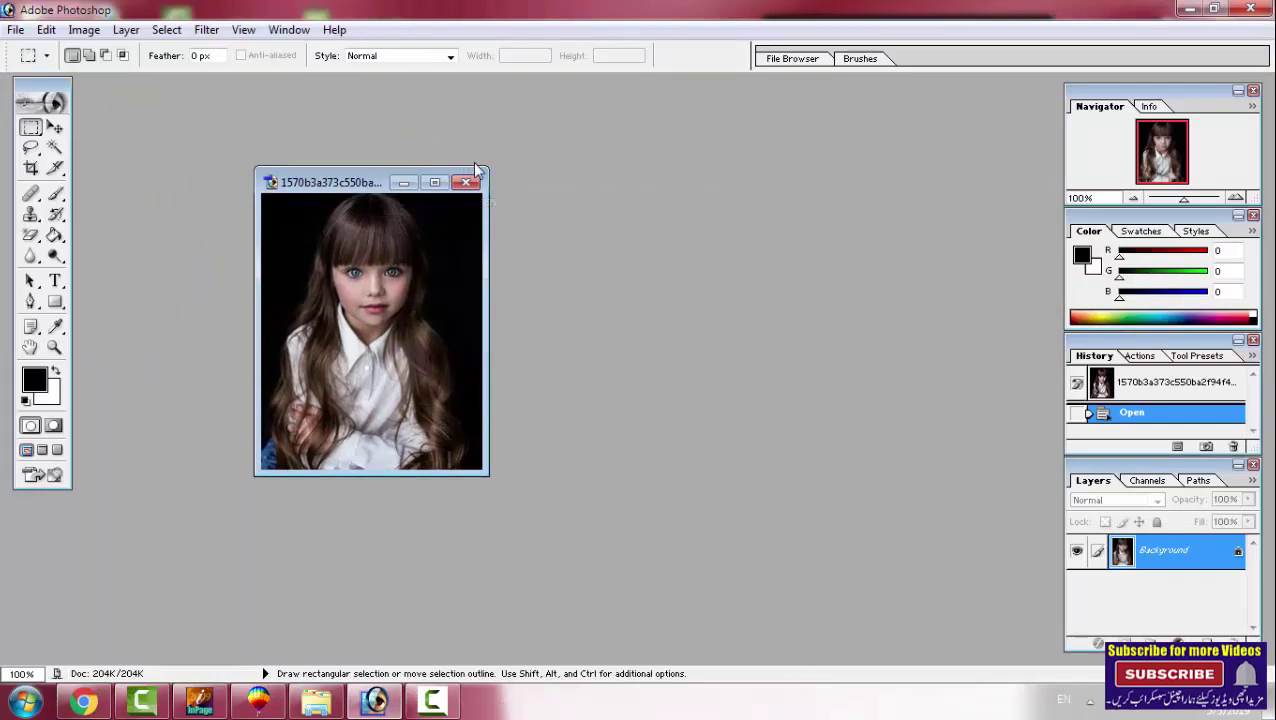
{"action": "left_click_drag", "start_coordinate": [487, 162], "coordinate": [775, 79]}
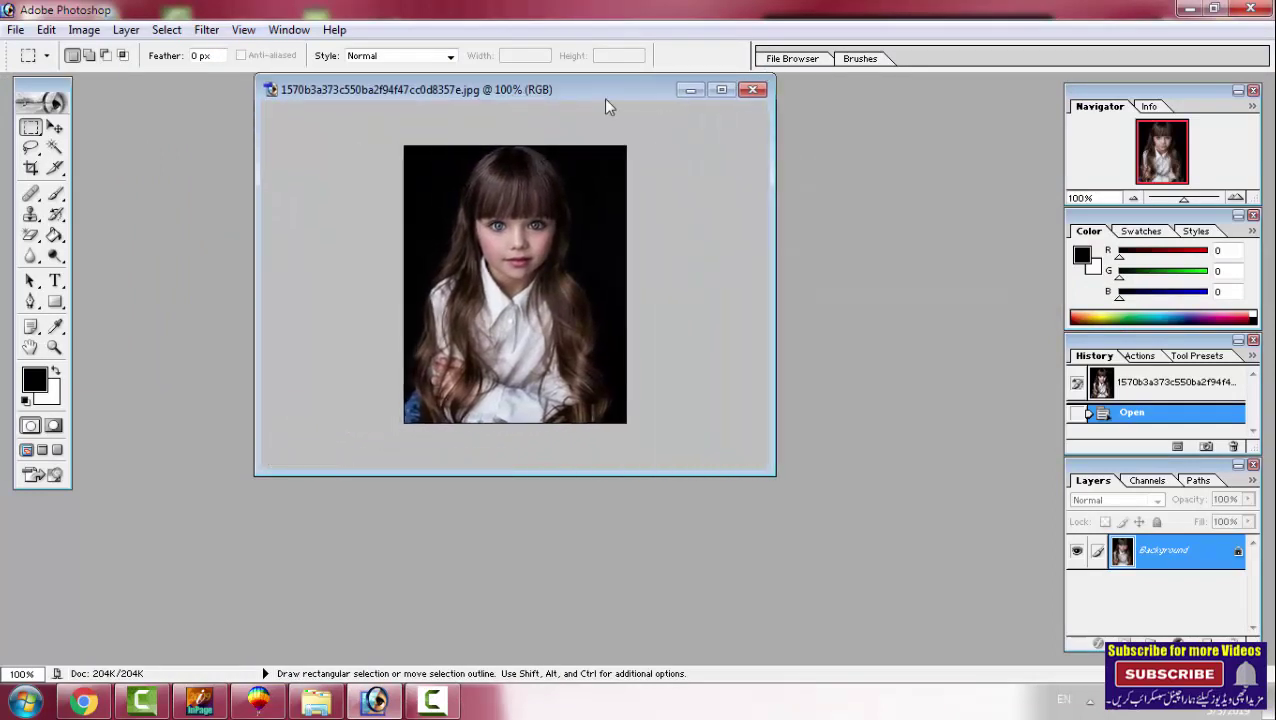
{"action": "left_click_drag", "start_coordinate": [603, 98], "coordinate": [586, 130]}
{"action": "left_click_drag", "start_coordinate": [477, 505], "coordinate": [481, 637]}
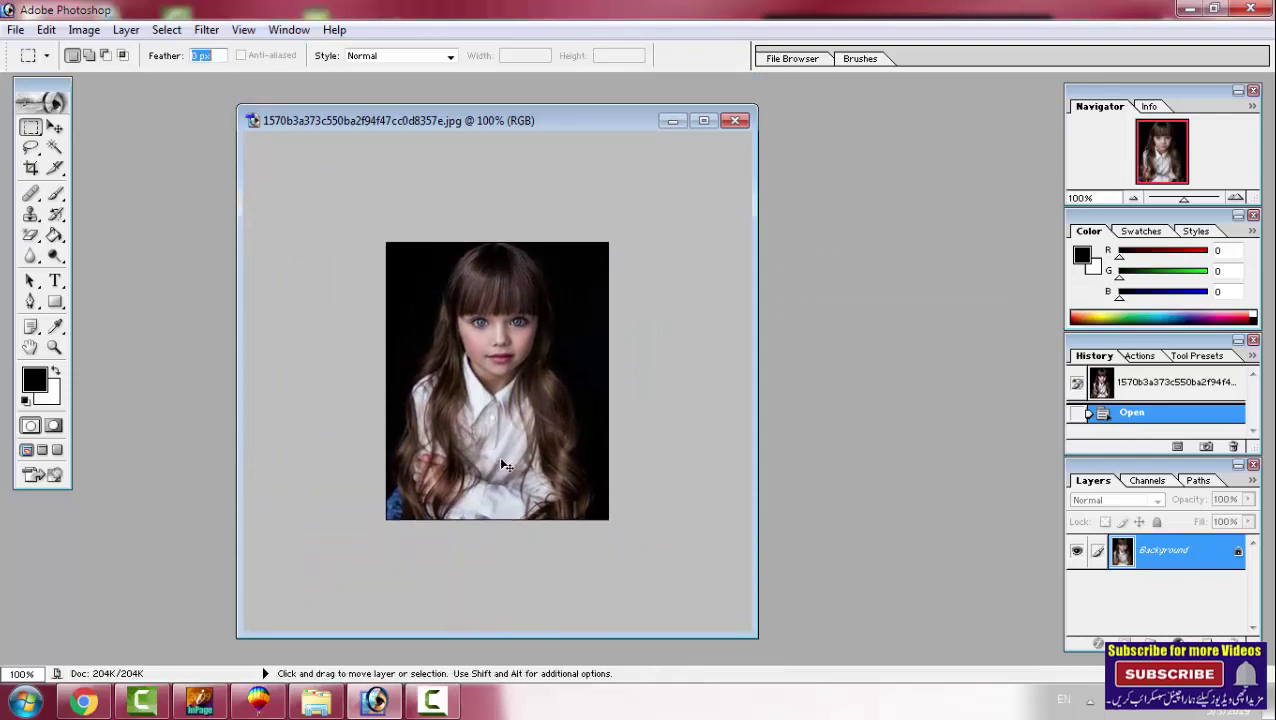
Brighten the portrait with a Curves adjustment by raising the curve midpoint.
{"action": "key", "text": "ctrl+m"}
{"action": "left_click_drag", "start_coordinate": [611, 335], "coordinate": [605, 308]}
{"action": "left_click", "coordinate": [750, 233]}
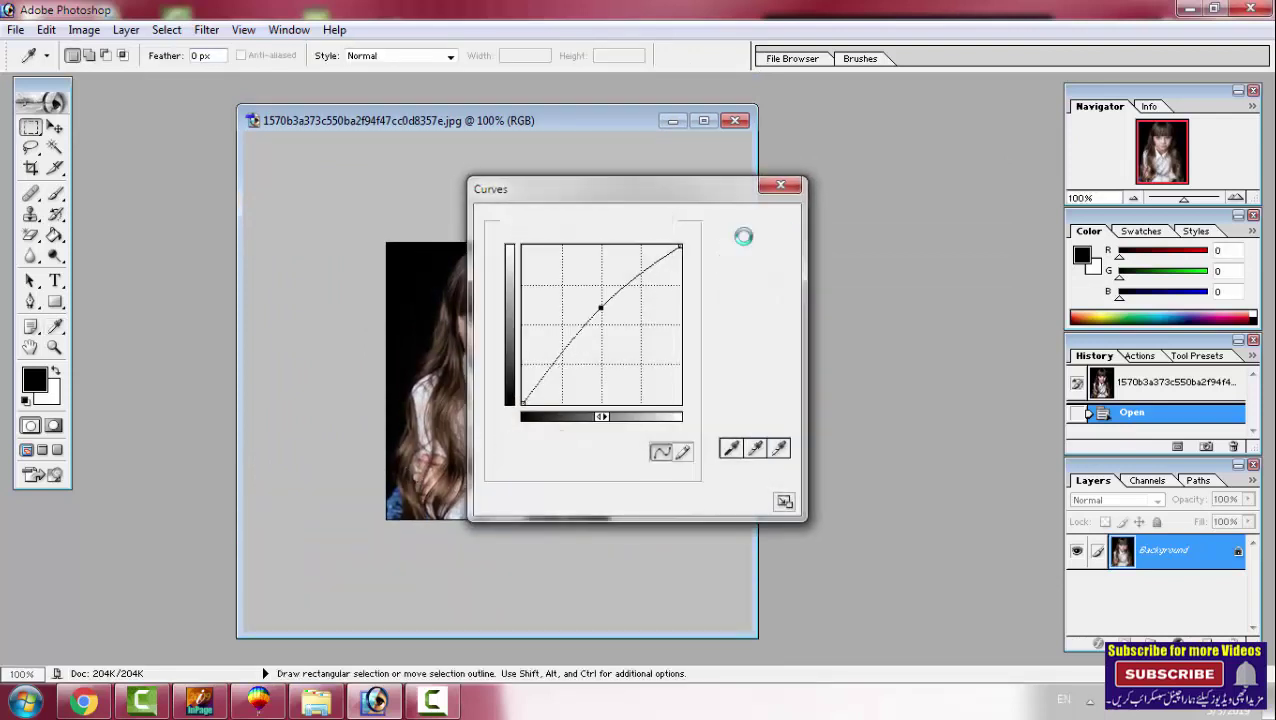
Choose the freehand Lasso Tool from the lasso tool flyout.
{"action": "left_click", "coordinate": [33, 150]}
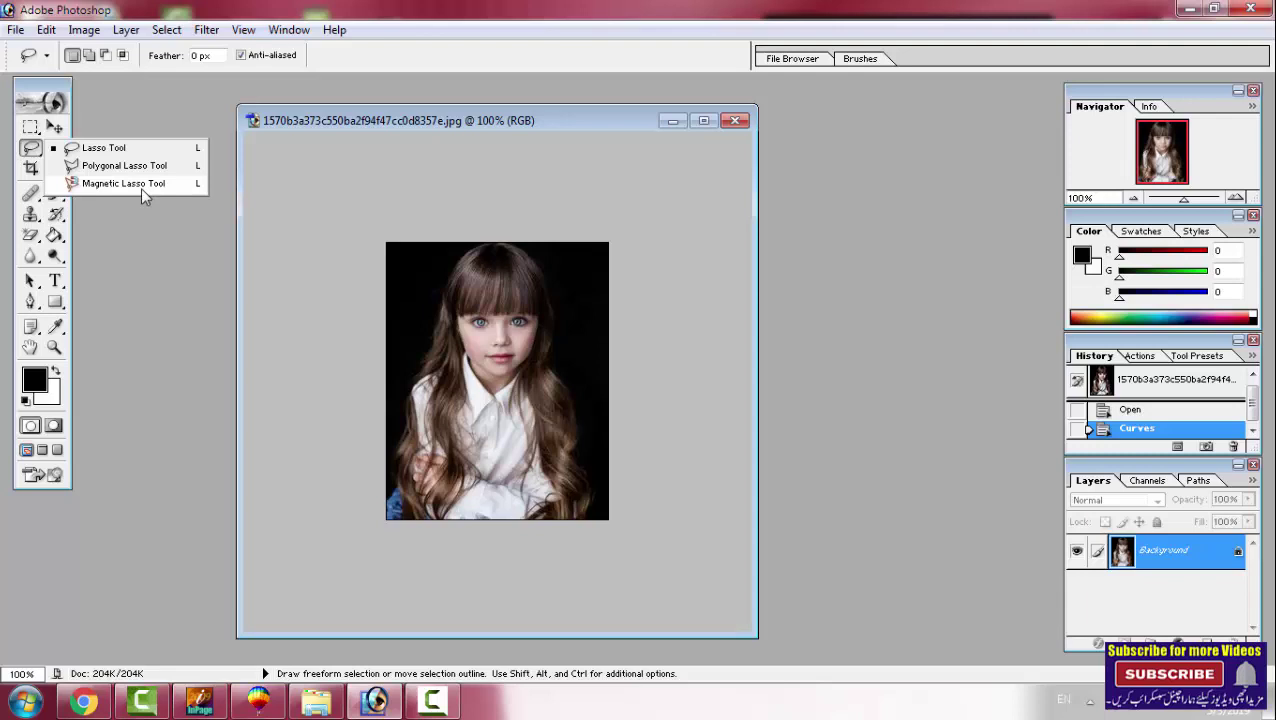
{"action": "left_click", "coordinate": [101, 150]}
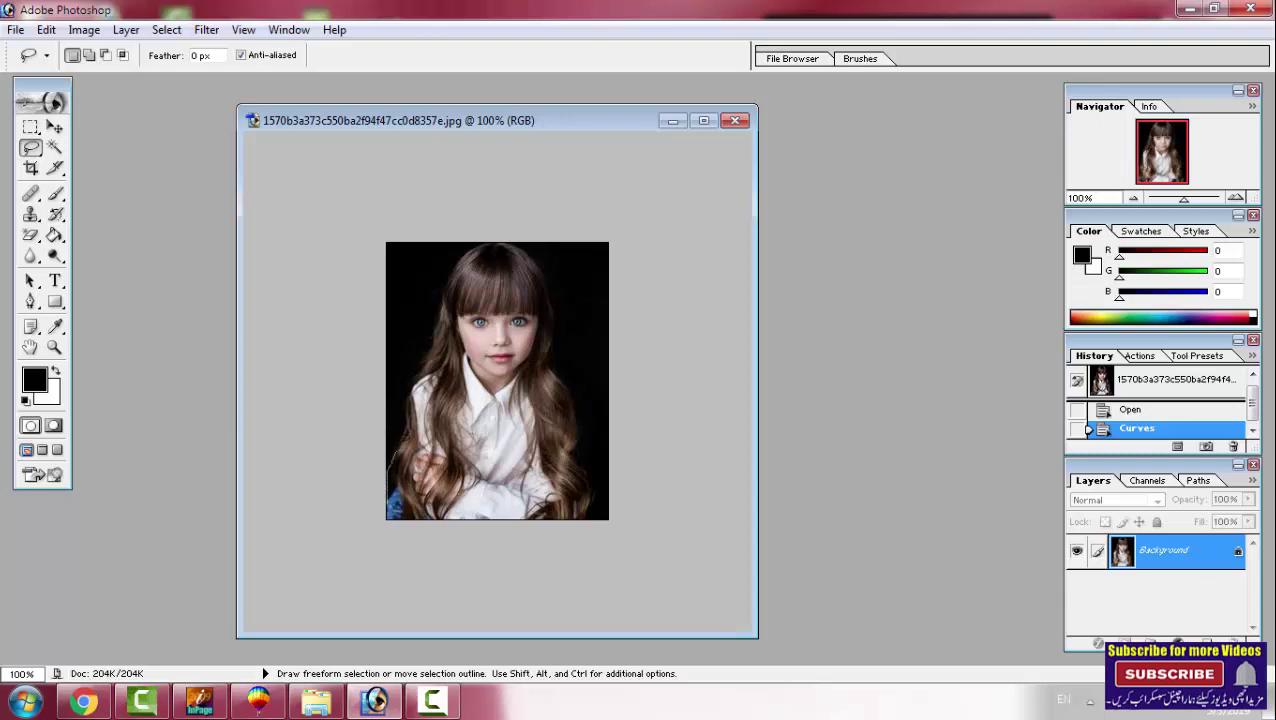
Trace a freehand lasso along the girl's hair outline, enclosing the black background.
{"action": "left_click_drag", "start_coordinate": [410, 412], "coordinate": [412, 392]}
{"action": "mouse_move", "coordinate": [465, 255]}
{"action": "left_mouse_down"}
{"action": "mouse_move", "coordinate": [493, 234]}
{"action": "mouse_move", "coordinate": [530, 242]}
{"action": "left_mouse_up"}
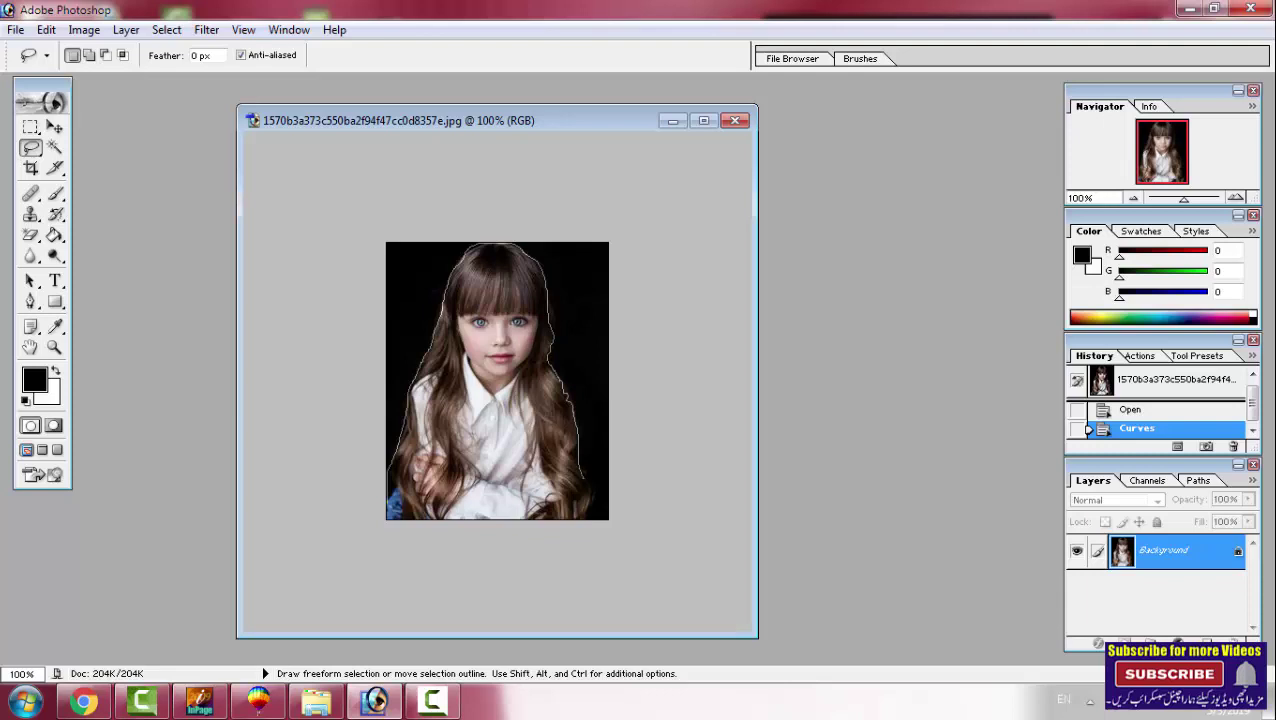
{"action": "mouse_move", "coordinate": [612, 483]}
{"action": "left_mouse_down"}
{"action": "mouse_move", "coordinate": [651, 312]}
{"action": "mouse_move", "coordinate": [341, 243]}
{"action": "mouse_move", "coordinate": [386, 500]}
{"action": "left_mouse_up"}
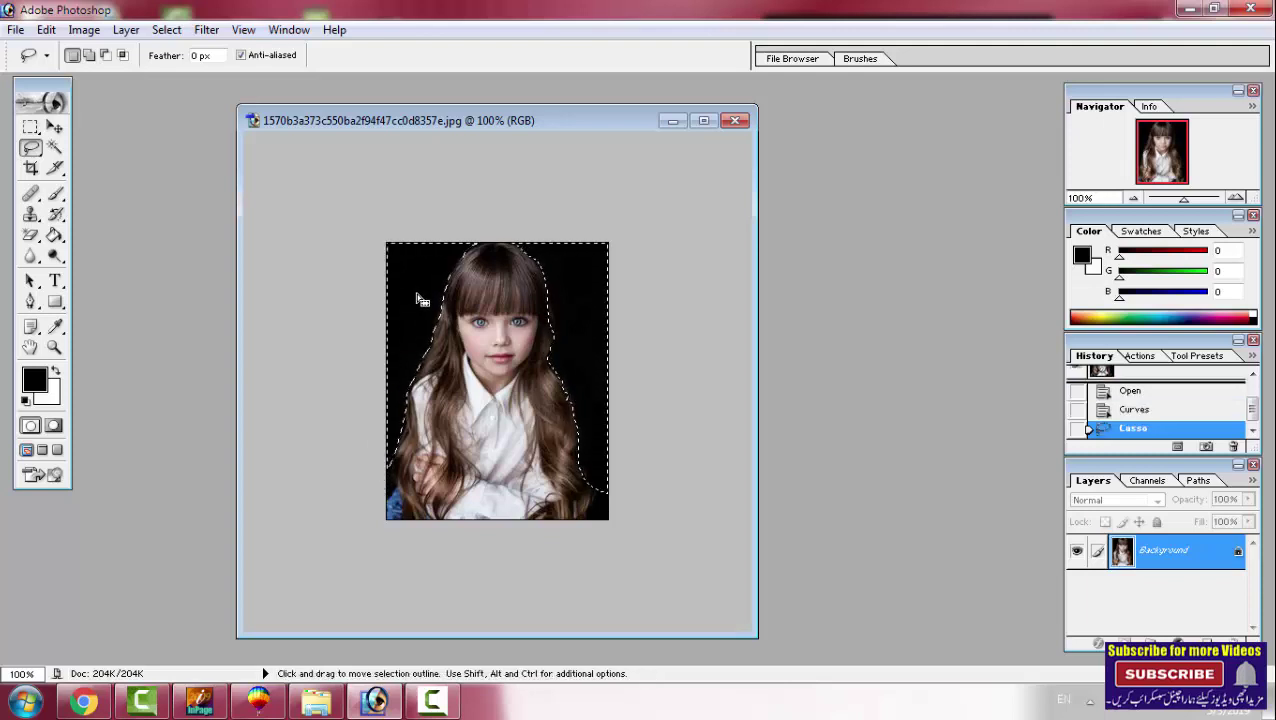
Clear the selected background to white, undo it with Ctrl+Z, and deselect.
{"action": "key", "text": "Delete"}
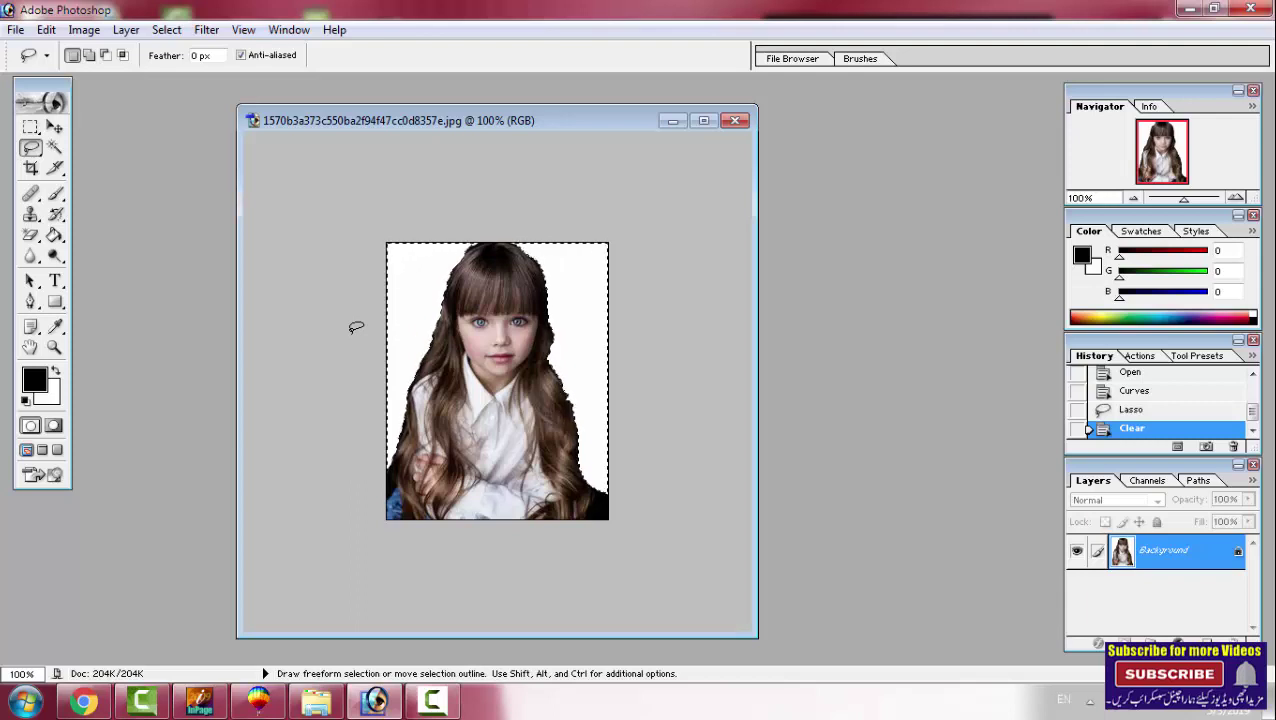
{"action": "key", "text": "ctrl"}
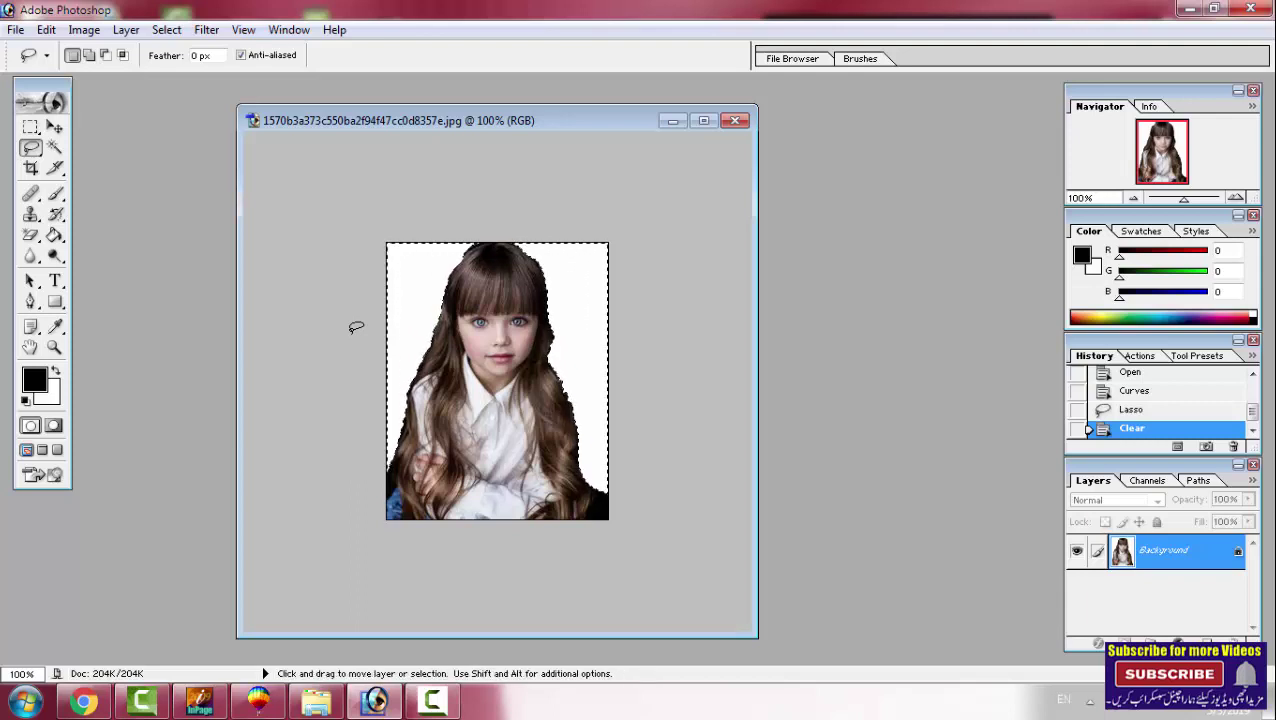
{"action": "key", "text": "ctrl+z"}
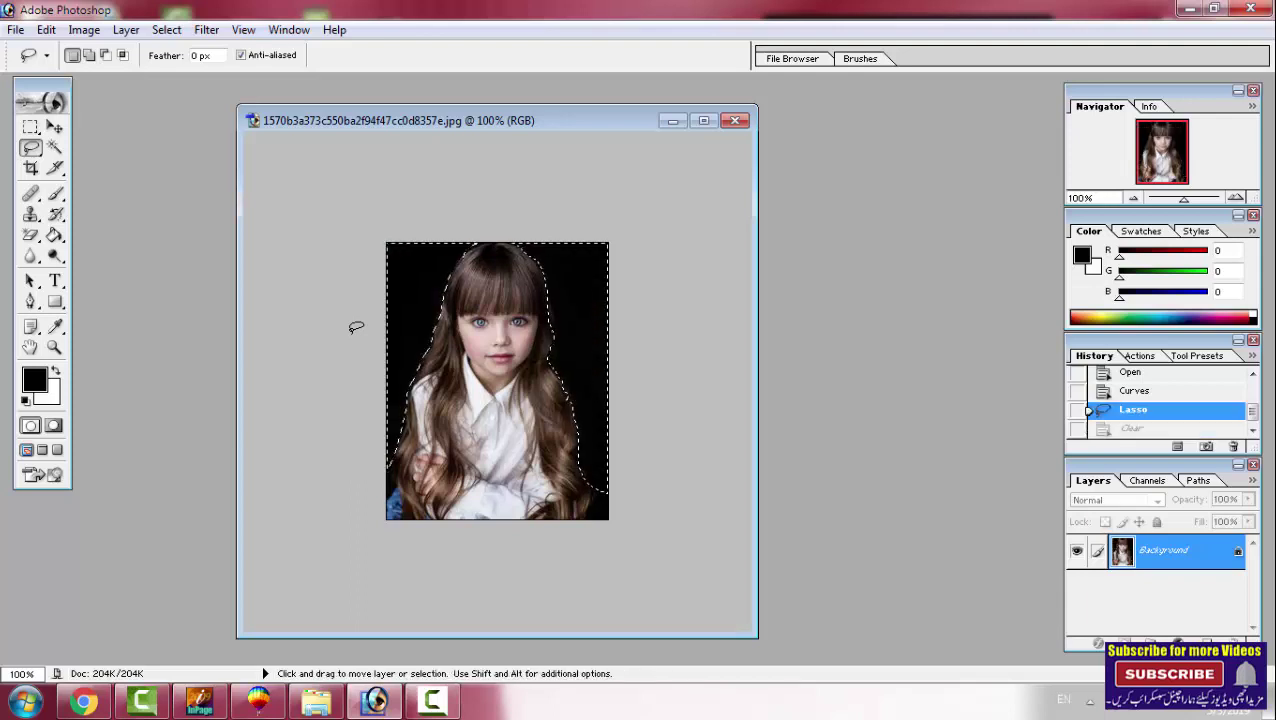
{"action": "left_click", "coordinate": [29, 127]}
{"action": "left_click_drag", "start_coordinate": [31, 147], "coordinate": [95, 150]}
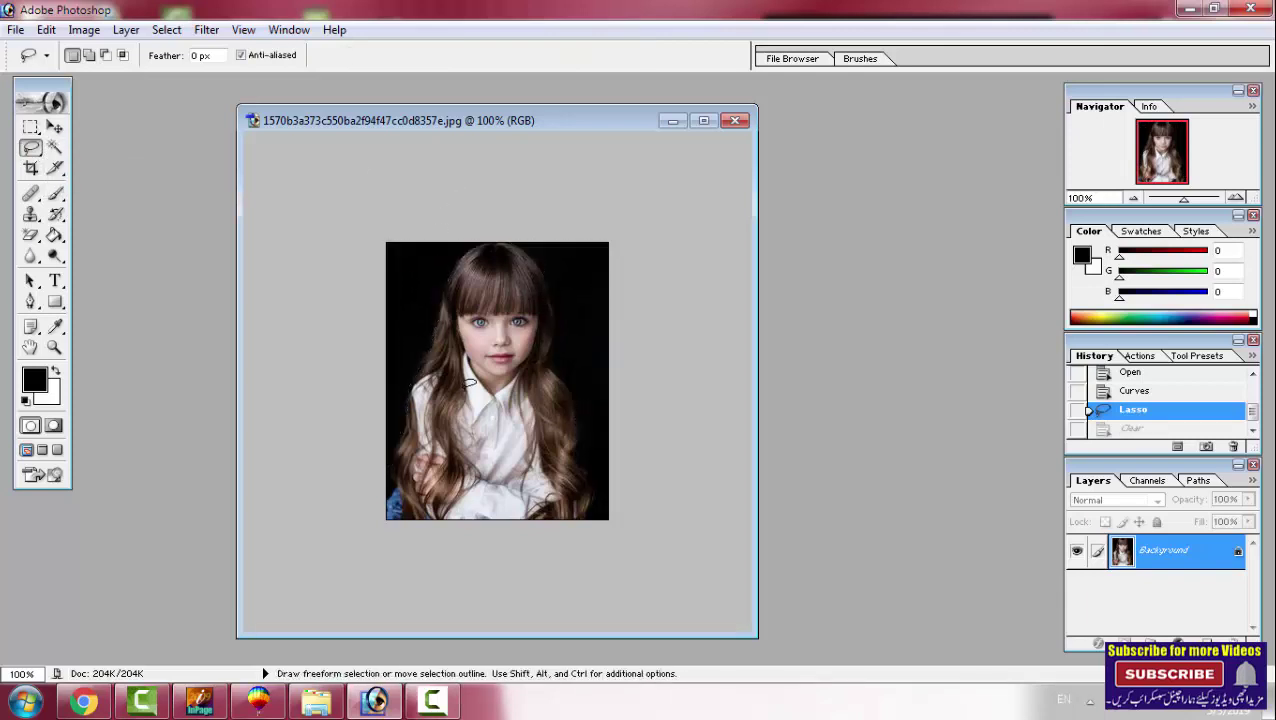
{"action": "left_click", "coordinate": [463, 381]}
{"action": "mouse_move", "coordinate": [426, 271]}
{"action": "left_mouse_down"}
{"action": "mouse_move", "coordinate": [455, 390]}
{"action": "mouse_move", "coordinate": [432, 390]}
{"action": "left_mouse_up"}
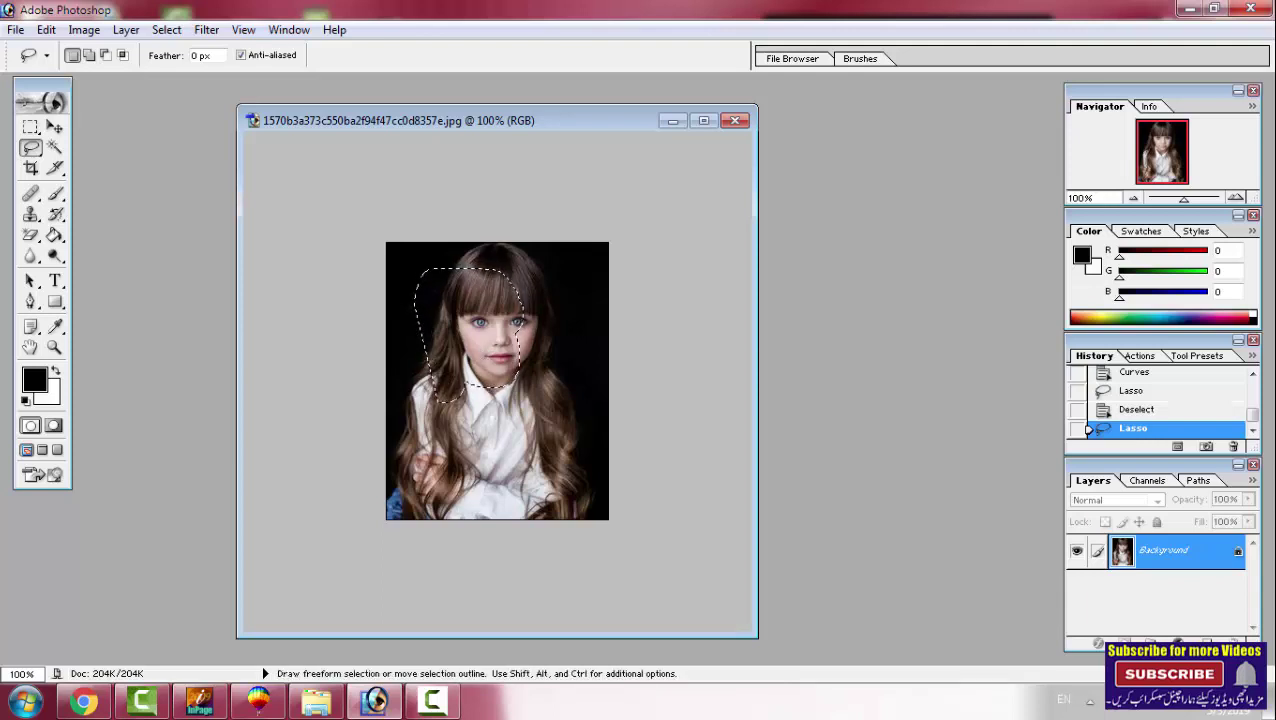
{"action": "left_click", "coordinate": [405, 365]}
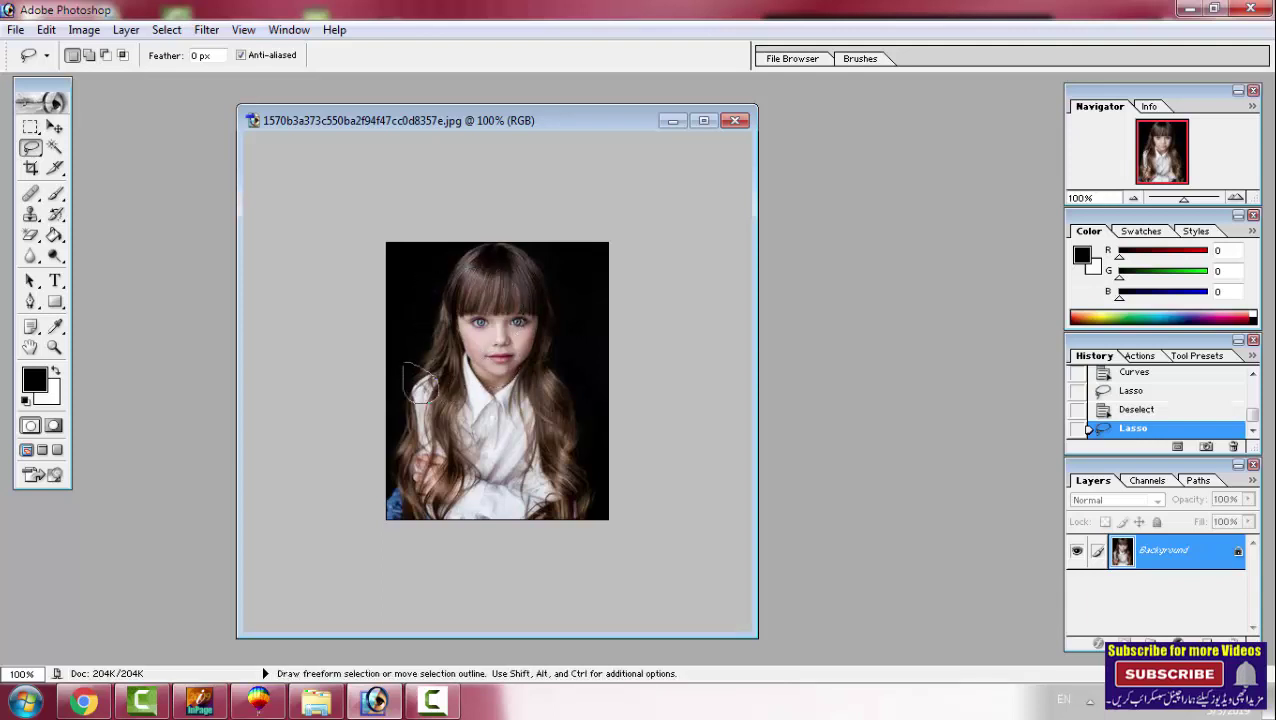
{"action": "left_click_drag", "start_coordinate": [406, 368], "coordinate": [401, 364]}
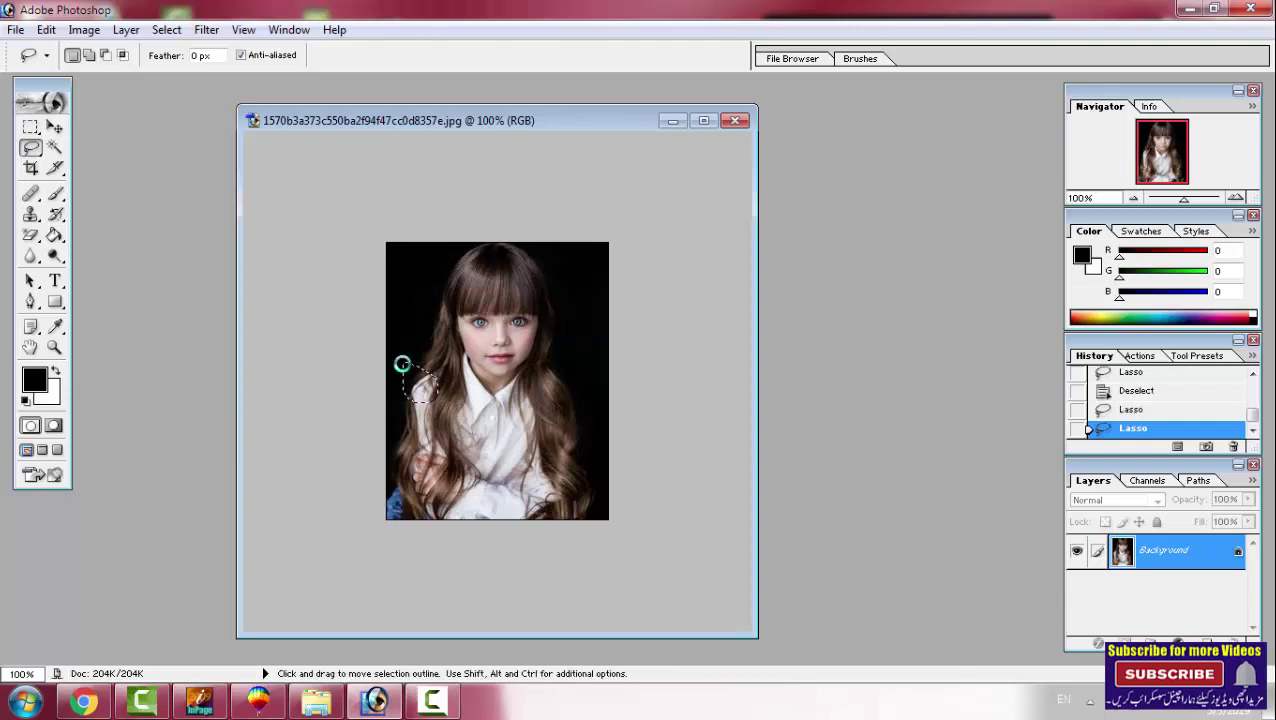
{"action": "left_click", "coordinate": [428, 291]}
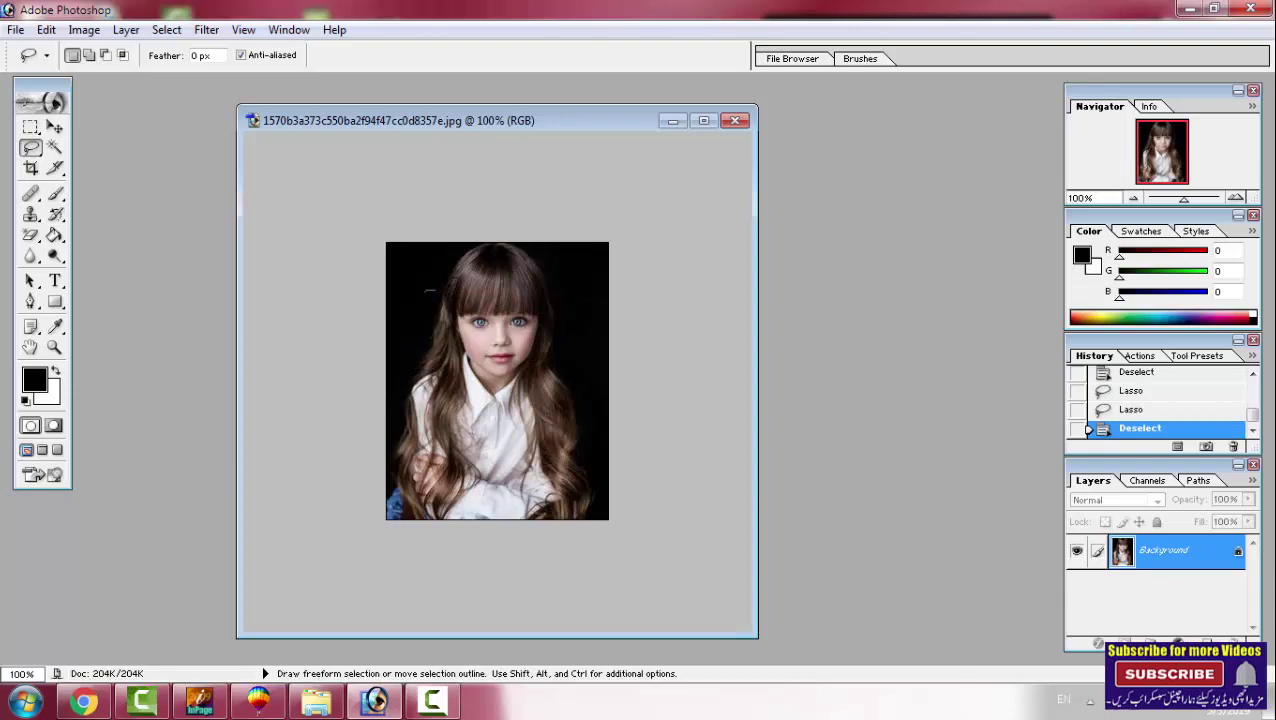
{"action": "left_click_drag", "start_coordinate": [428, 291], "coordinate": [440, 340]}
Drop the stray selection near the eye and switch to the Polygonal Lasso Tool.
{"action": "left_click_drag", "start_coordinate": [476, 282], "coordinate": [476, 283]}
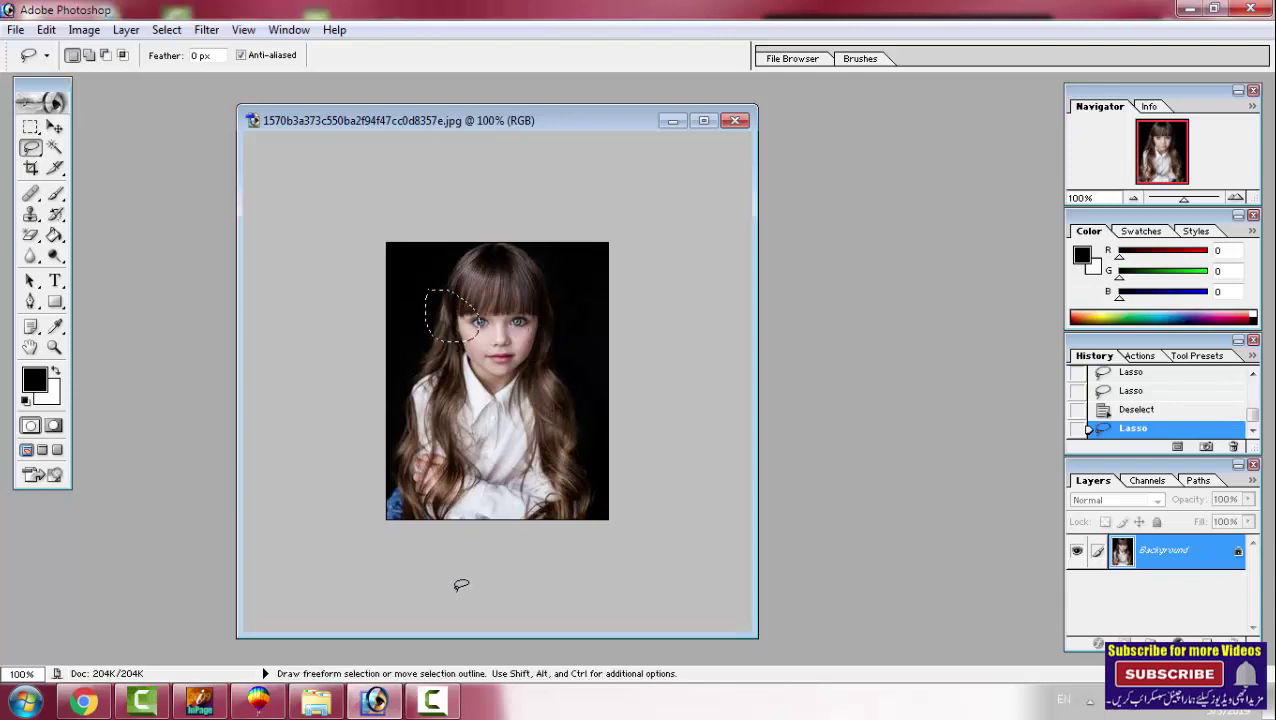
{"action": "left_click", "coordinate": [447, 703]}
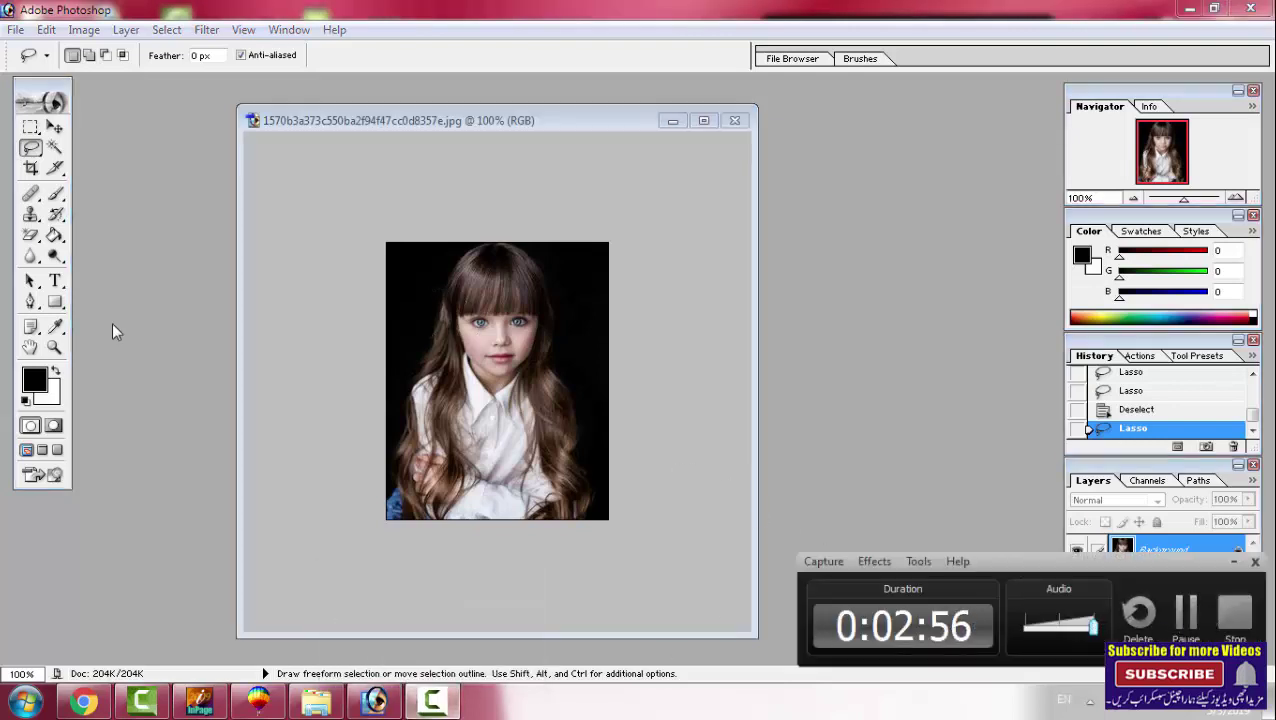
{"action": "left_click", "coordinate": [32, 150]}
{"action": "right_click", "coordinate": [38, 151]}
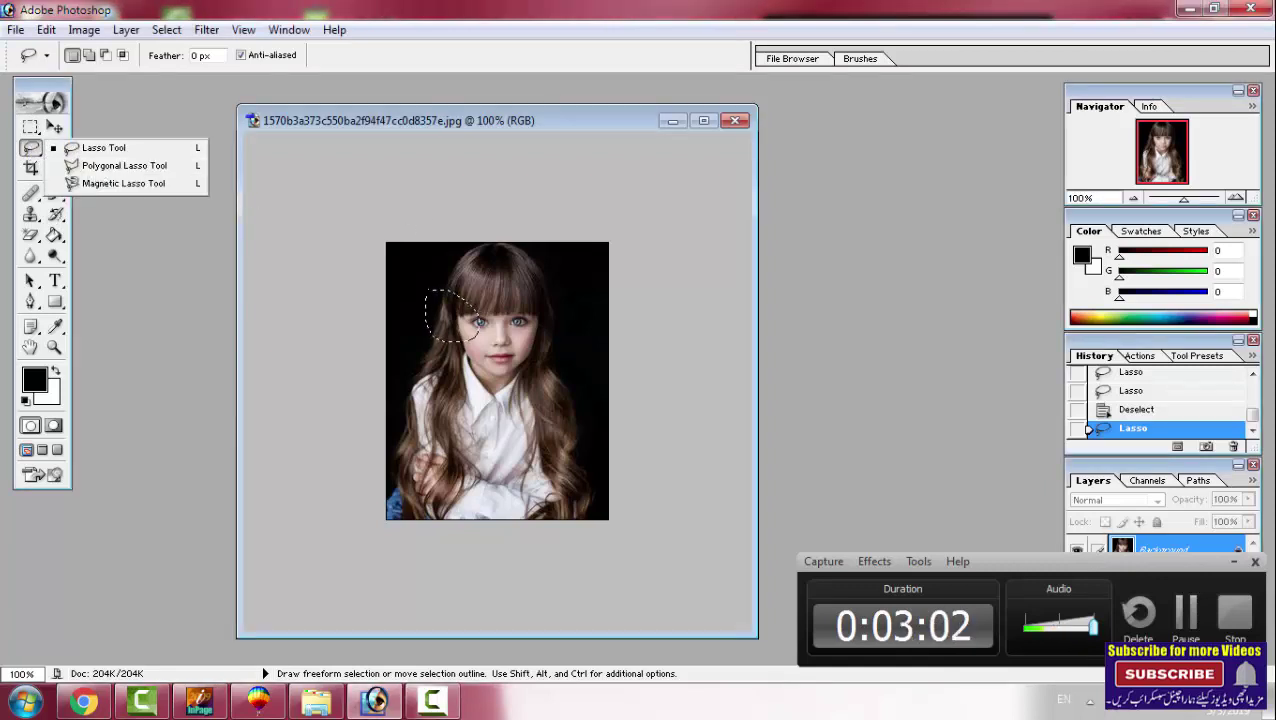
{"action": "left_click", "coordinate": [362, 270]}
{"action": "right_click", "coordinate": [36, 150]}
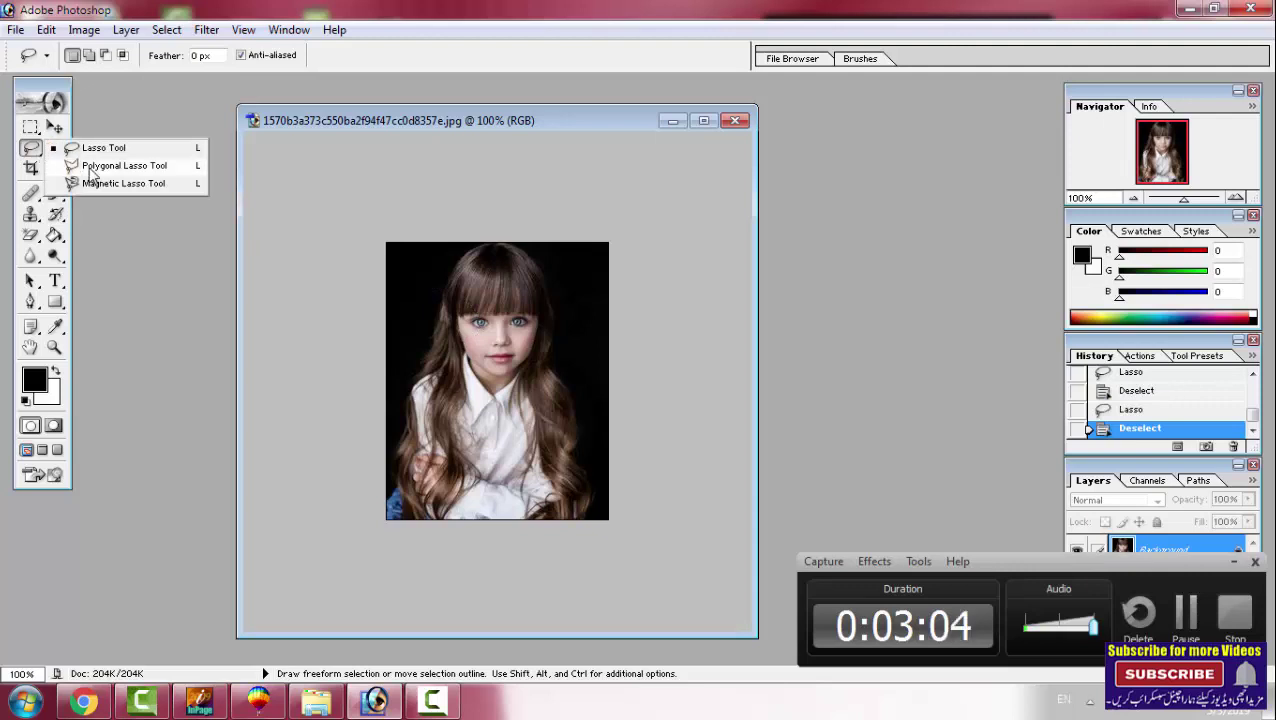
{"action": "left_click", "coordinate": [95, 163]}
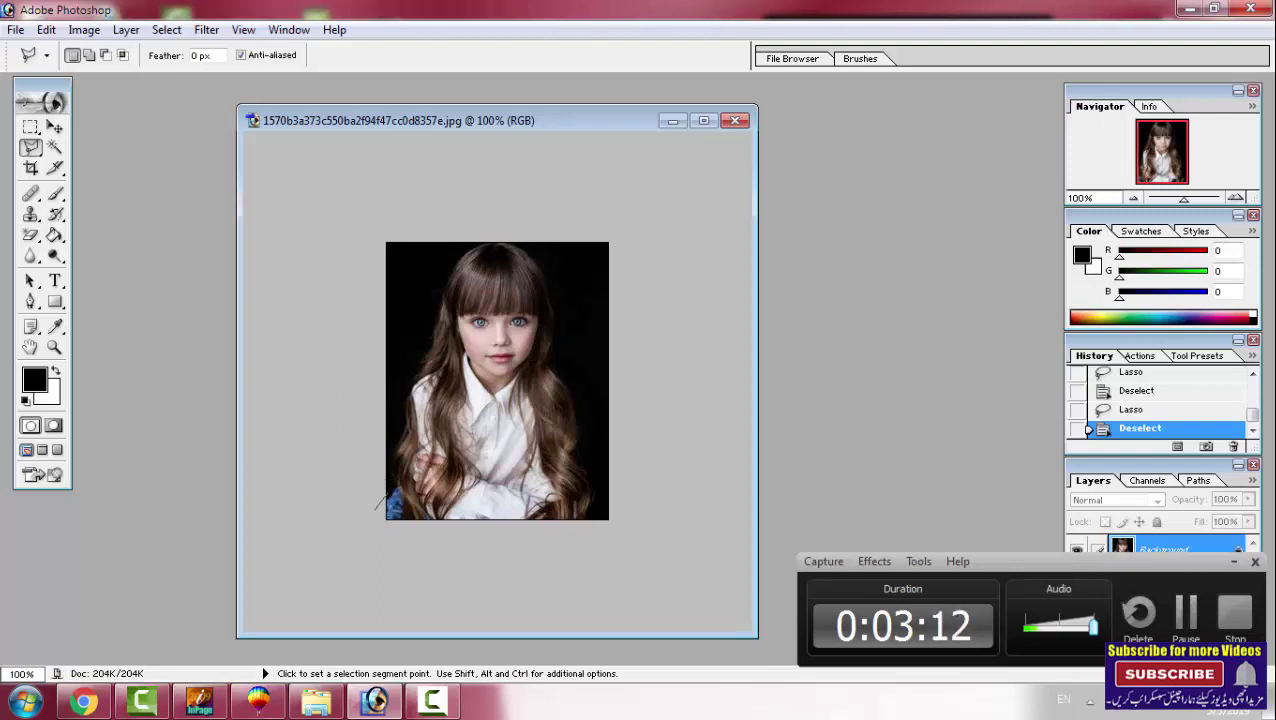
Place polygonal points from the photo's lower-left corner up around the hair's right side.
{"action": "left_click", "coordinate": [387, 507]}
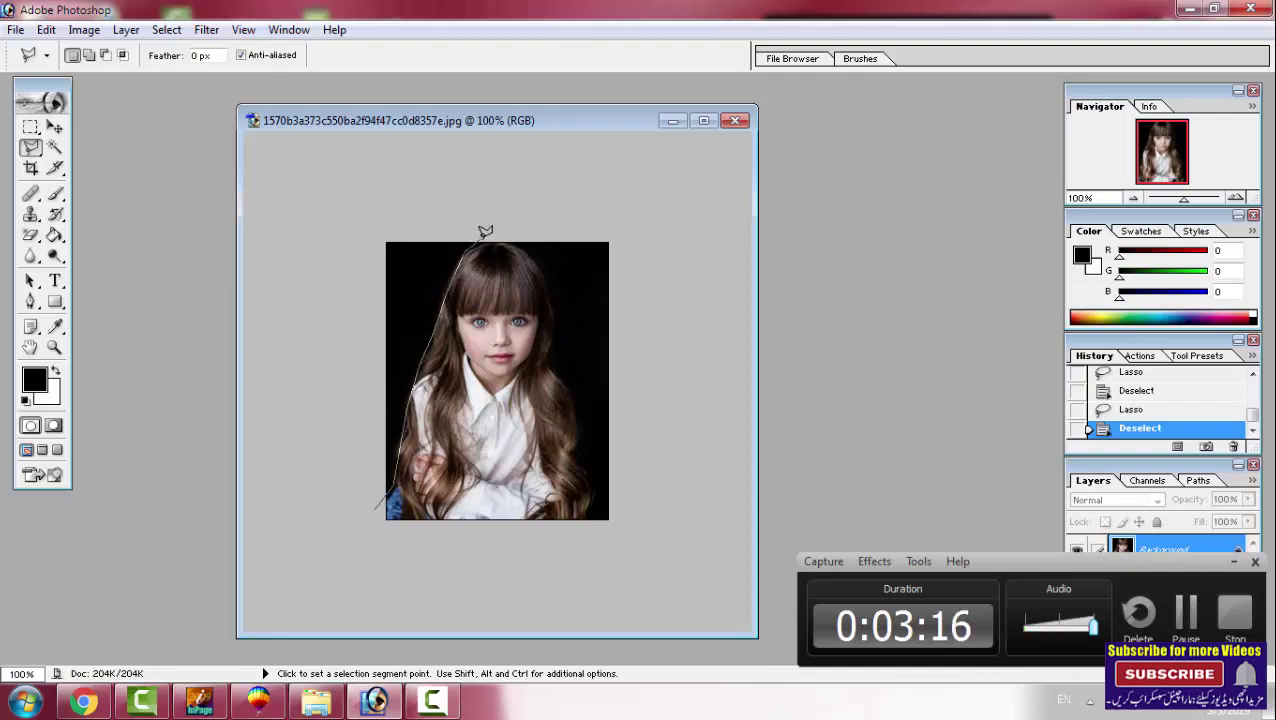
{"action": "left_click", "coordinate": [546, 275]}
{"action": "left_click", "coordinate": [552, 308]}
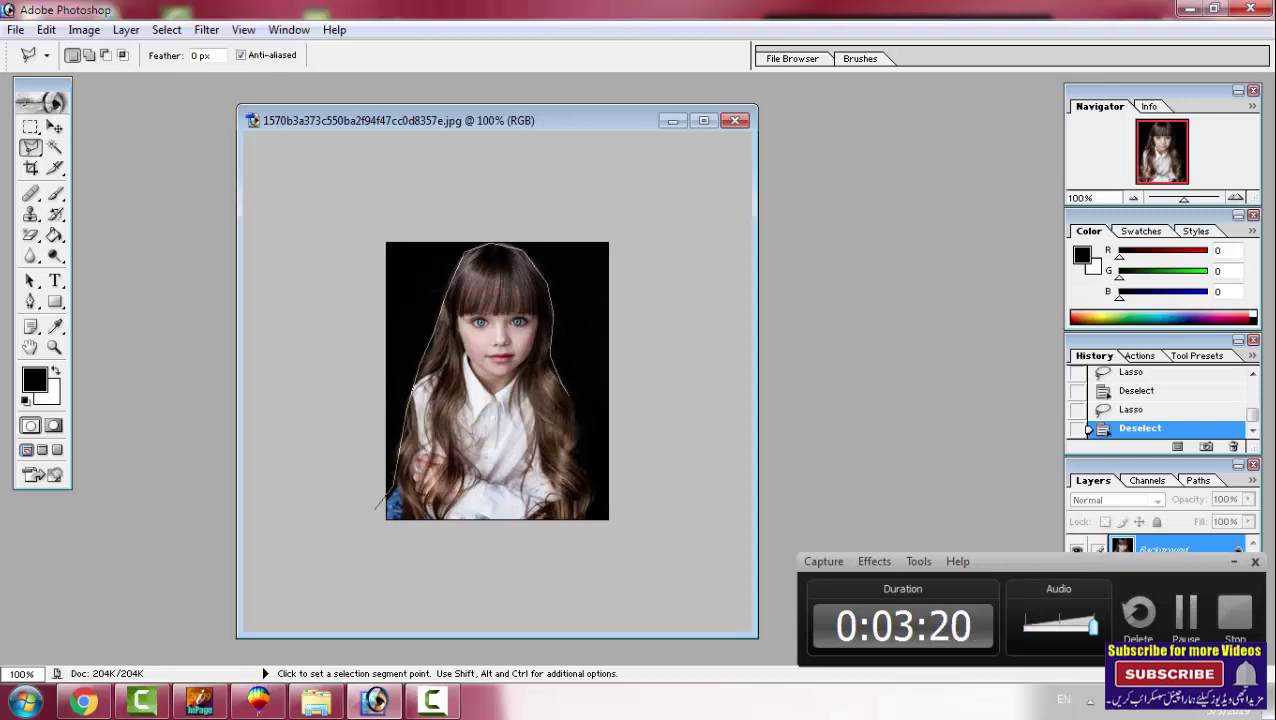
{"action": "left_click", "coordinate": [607, 527]}
{"action": "left_click", "coordinate": [633, 515]}
{"action": "left_click", "coordinate": [672, 257]}
{"action": "left_click", "coordinate": [602, 184]}
Continue the polygonal outline across the top and down the left, closing the background selection.
{"action": "left_click", "coordinate": [436, 166]}
{"action": "left_click", "coordinate": [271, 216]}
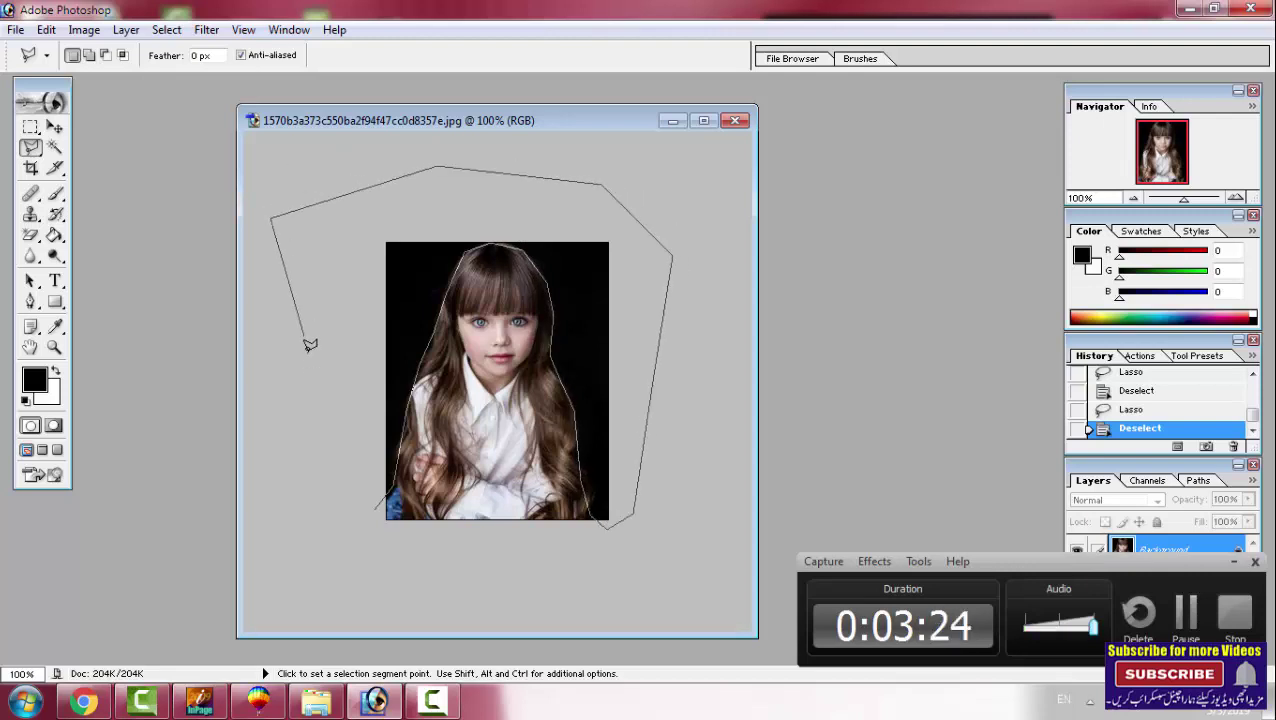
{"action": "left_click", "coordinate": [310, 388]}
{"action": "left_click", "coordinate": [343, 585]}
{"action": "left_click", "coordinate": [369, 585]}
{"action": "left_click", "coordinate": [385, 553]}
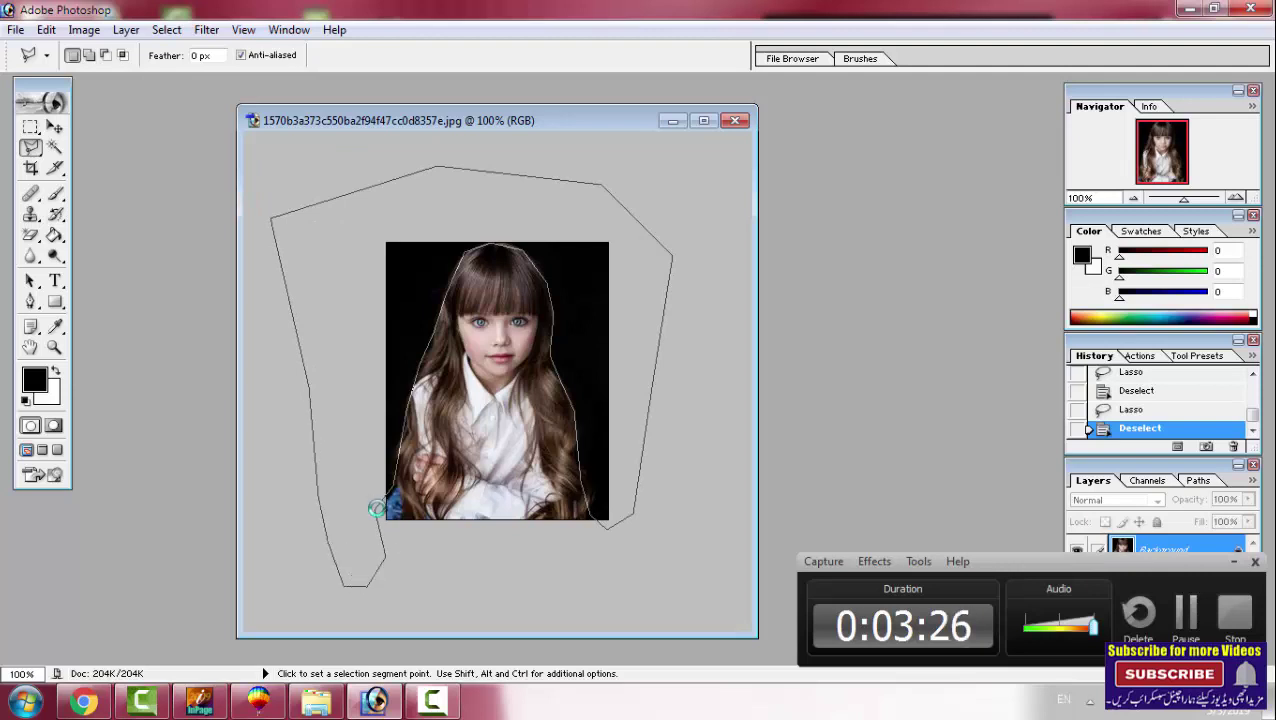
{"action": "left_click", "coordinate": [376, 508]}
{"action": "right_click", "coordinate": [31, 147]}
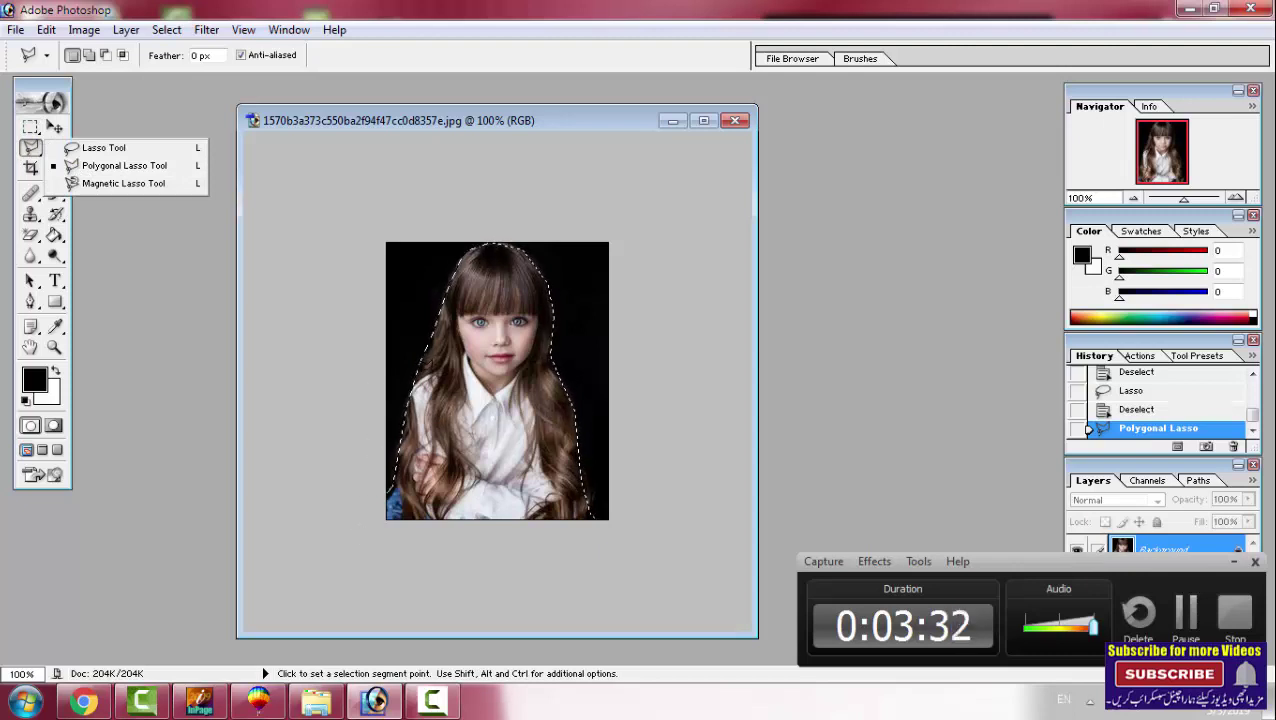
With the Move tool active, clear the selected background to white twice, undoing each time.
{"action": "left_click", "coordinate": [54, 127]}
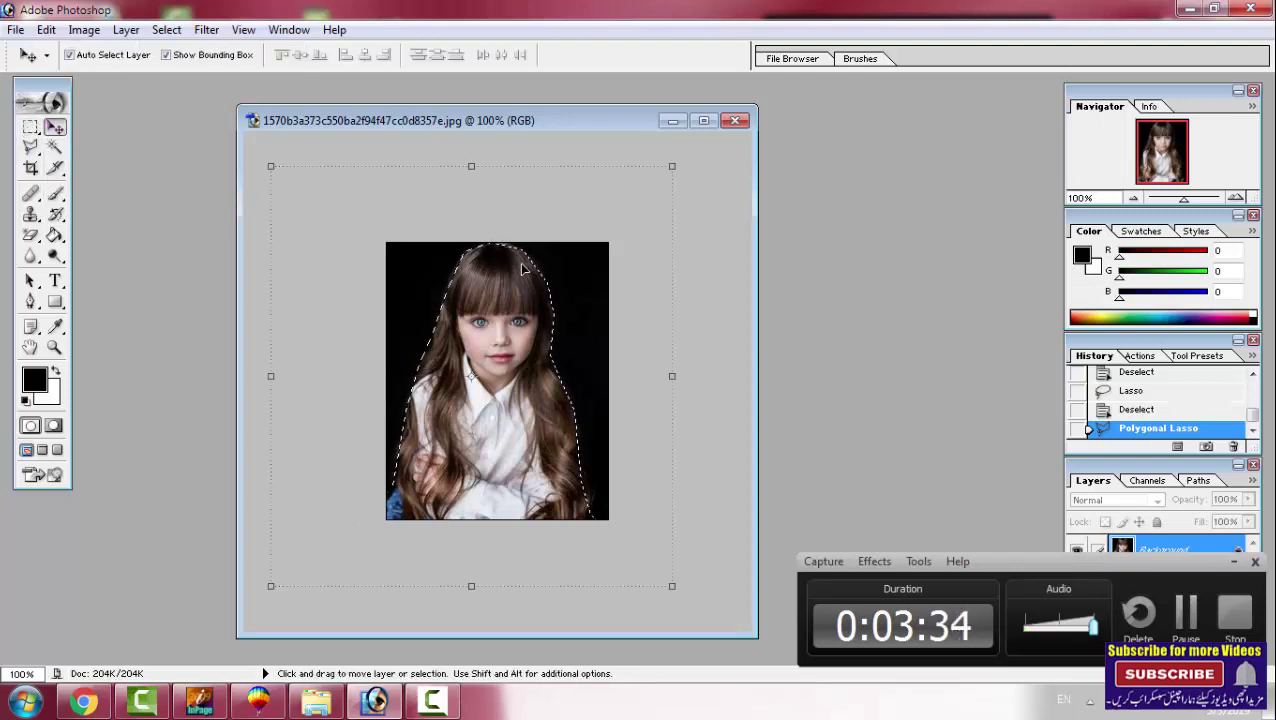
{"action": "key", "text": "Delete"}
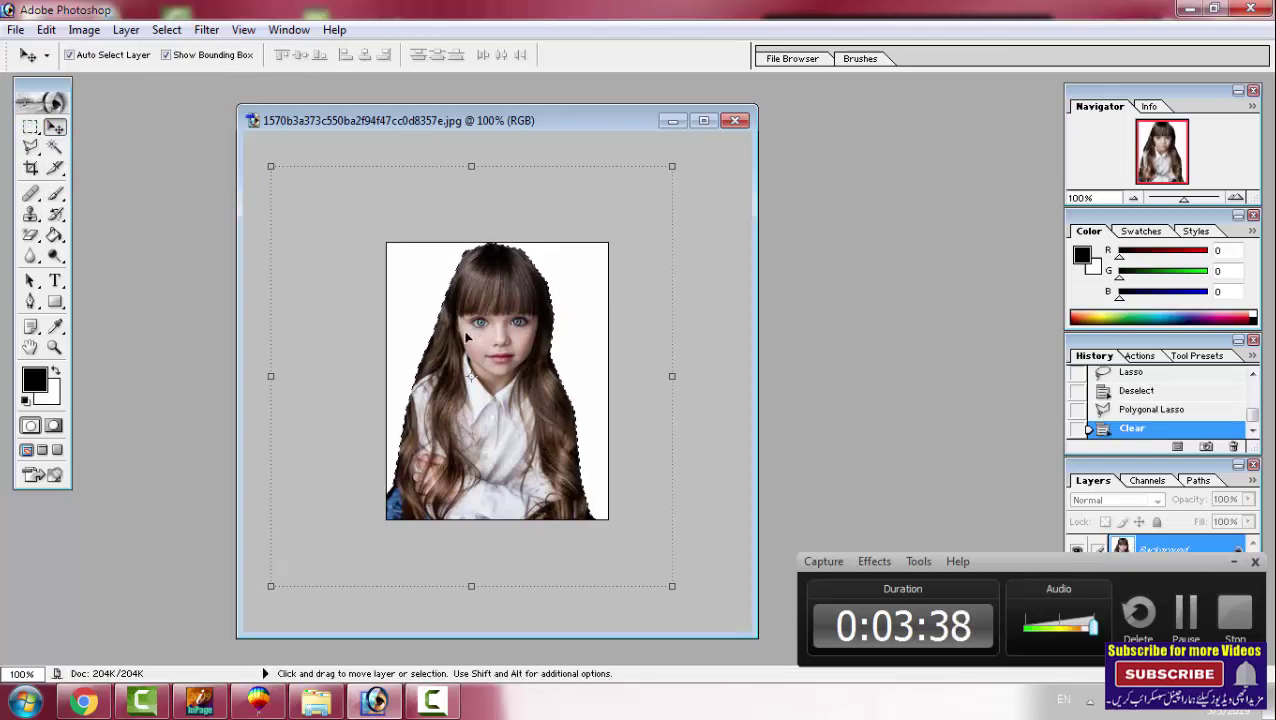
{"action": "key", "text": "ctrl+z"}
{"action": "key", "text": "Delete"}
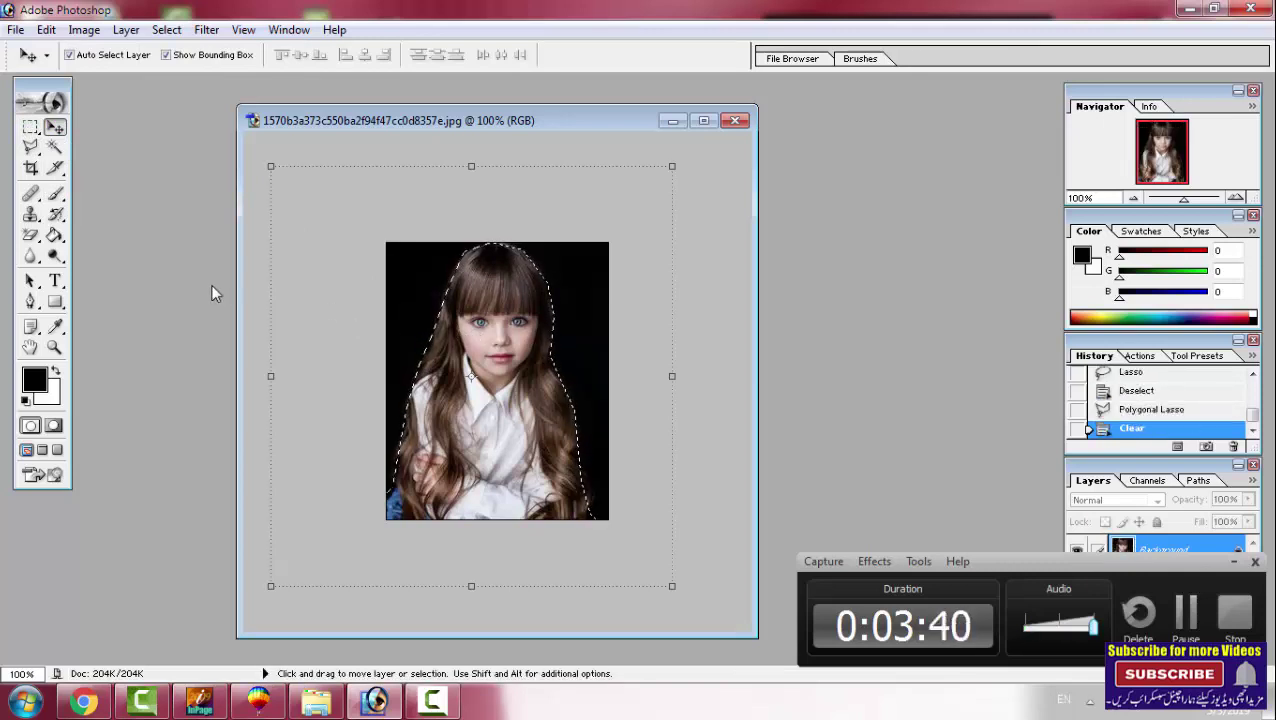
{"action": "key", "text": "ctrl+z"}
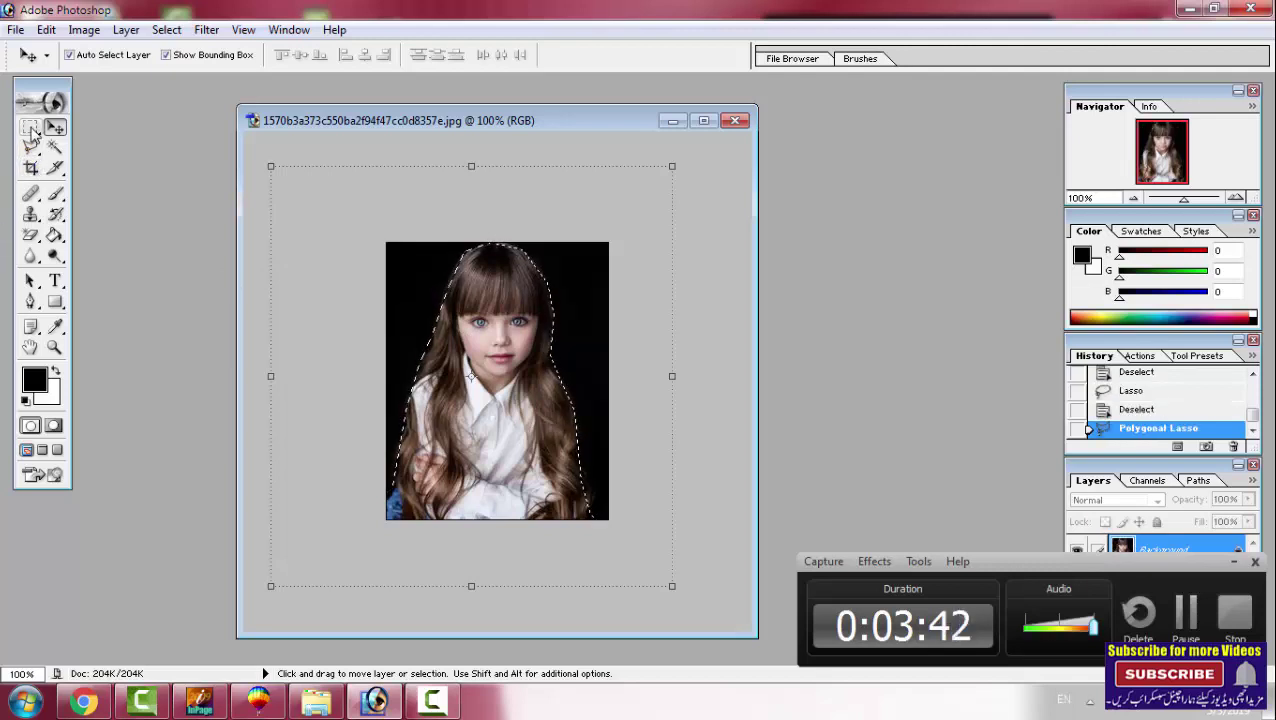
Remove the polygonal selection and switch to the Rectangular Marquee tool.
{"action": "left_click", "coordinate": [31, 148]}
{"action": "right_click", "coordinate": [461, 286]}
{"action": "left_click", "coordinate": [421, 285]}
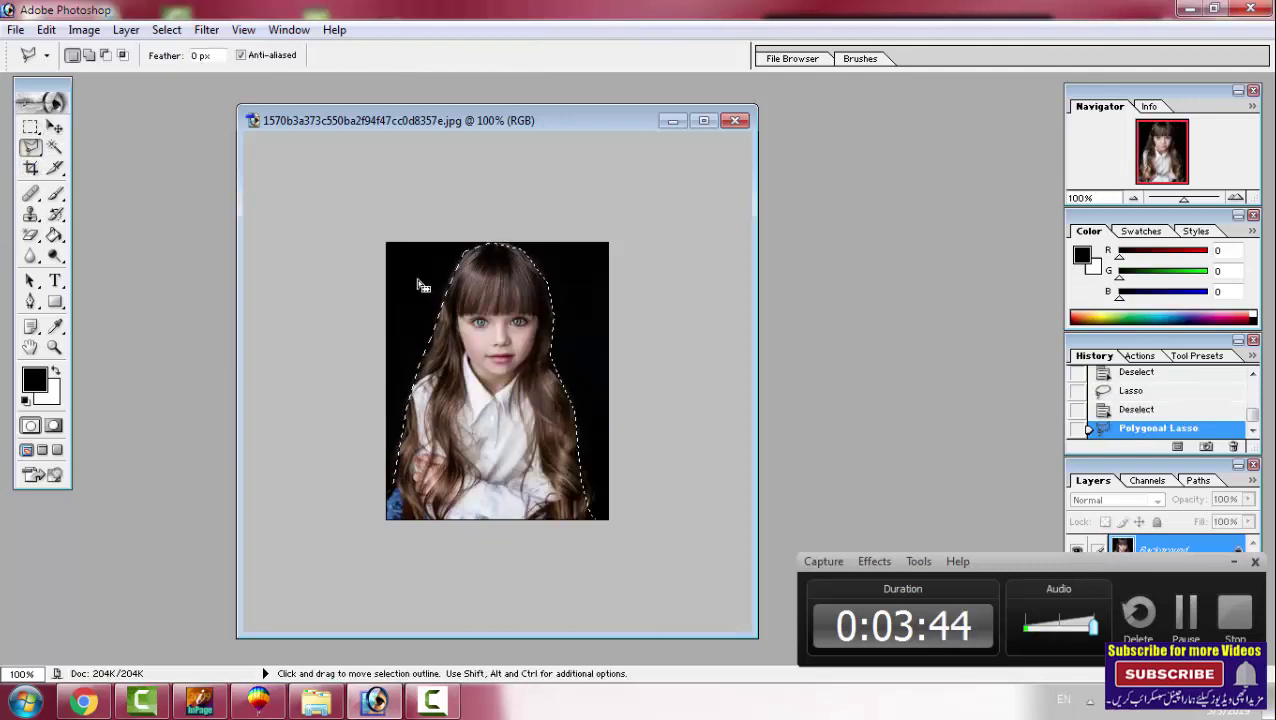
{"action": "key", "text": "m"}
{"action": "left_click", "coordinate": [413, 222]}
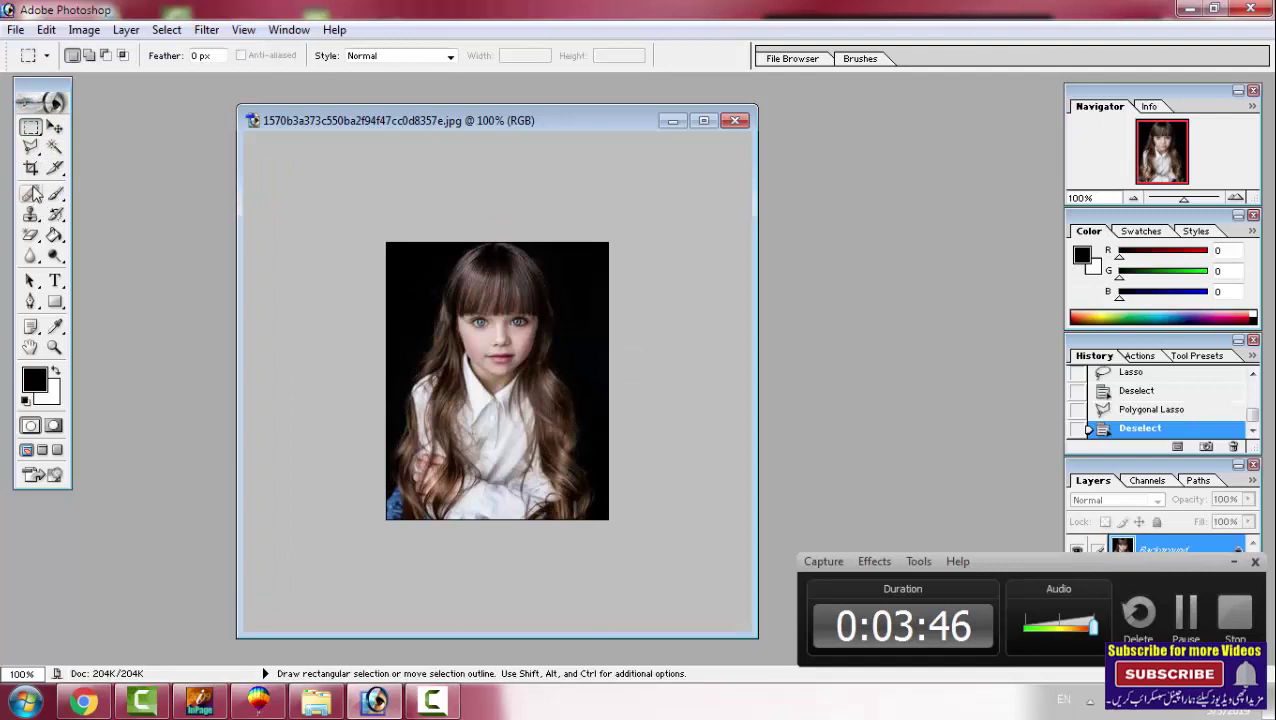
Pick the Magnetic Lasso, start tracing the girl's left edge, cancel, and restart at lower-left.
{"action": "left_click_drag", "start_coordinate": [31, 152], "coordinate": [124, 193]}
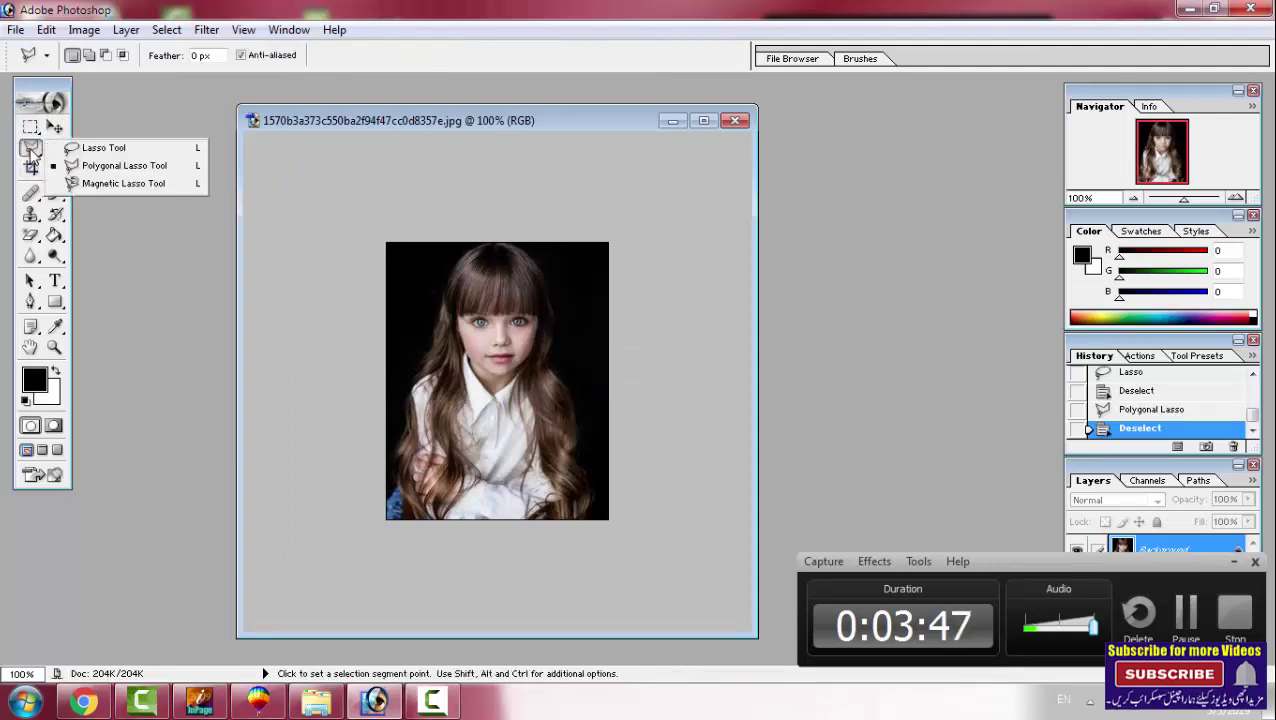
{"action": "left_click", "coordinate": [132, 186]}
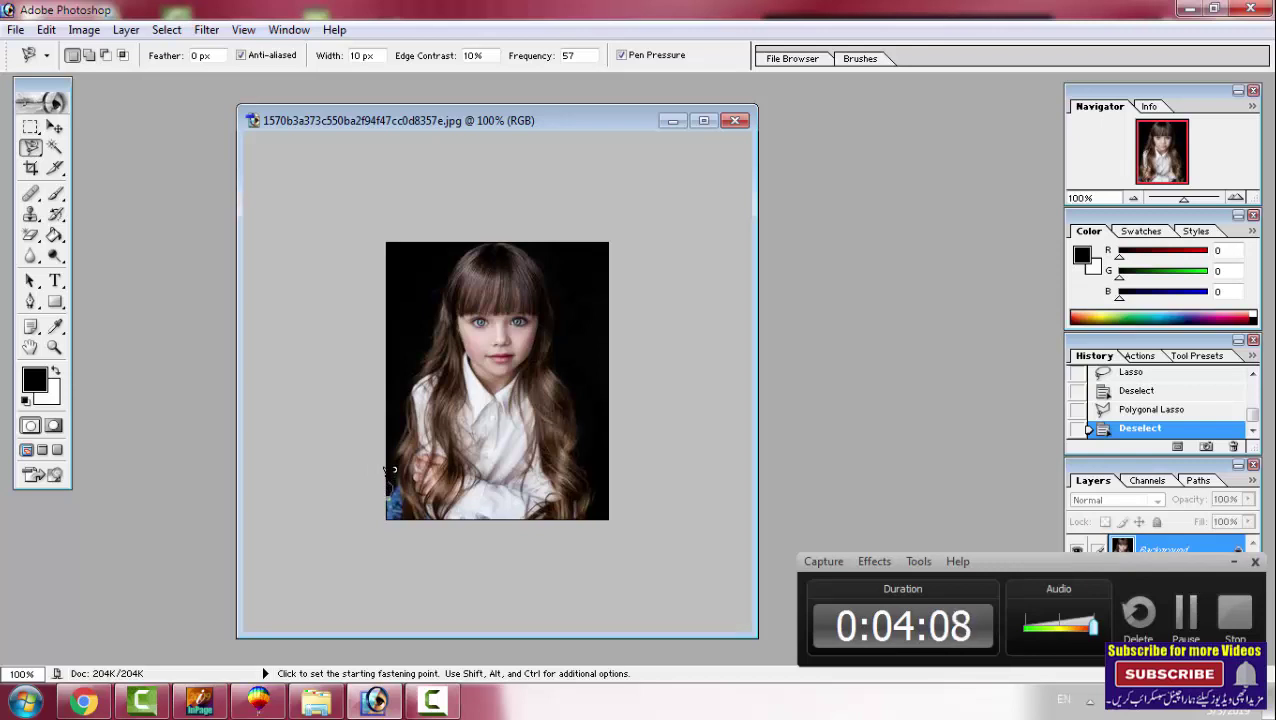
{"action": "left_click", "coordinate": [398, 458]}
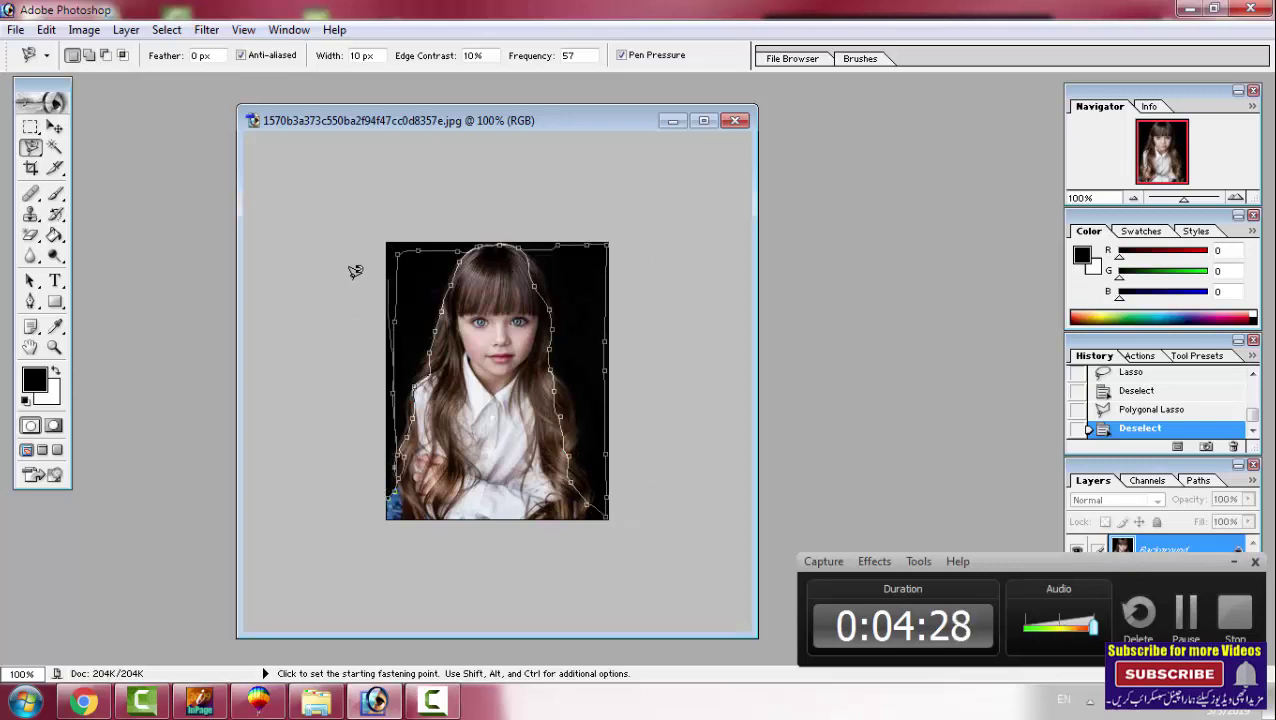
{"action": "key", "text": "Escape"}
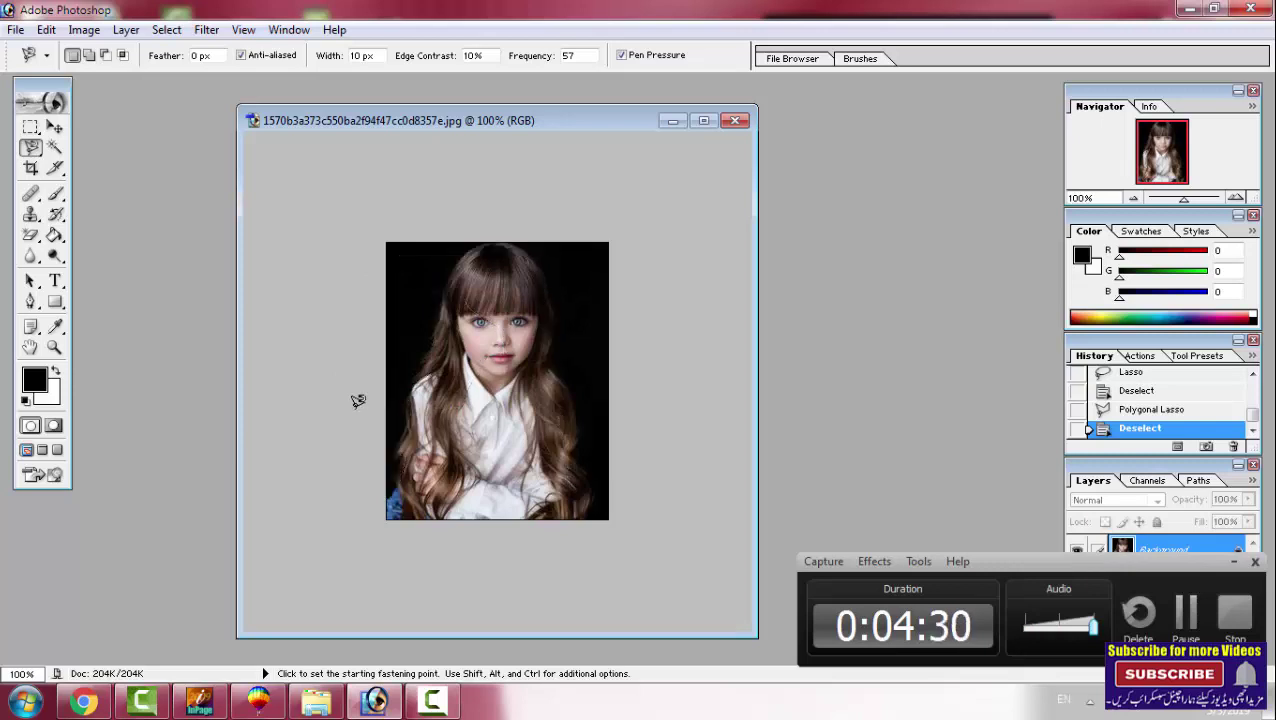
{"action": "left_click", "coordinate": [388, 500]}
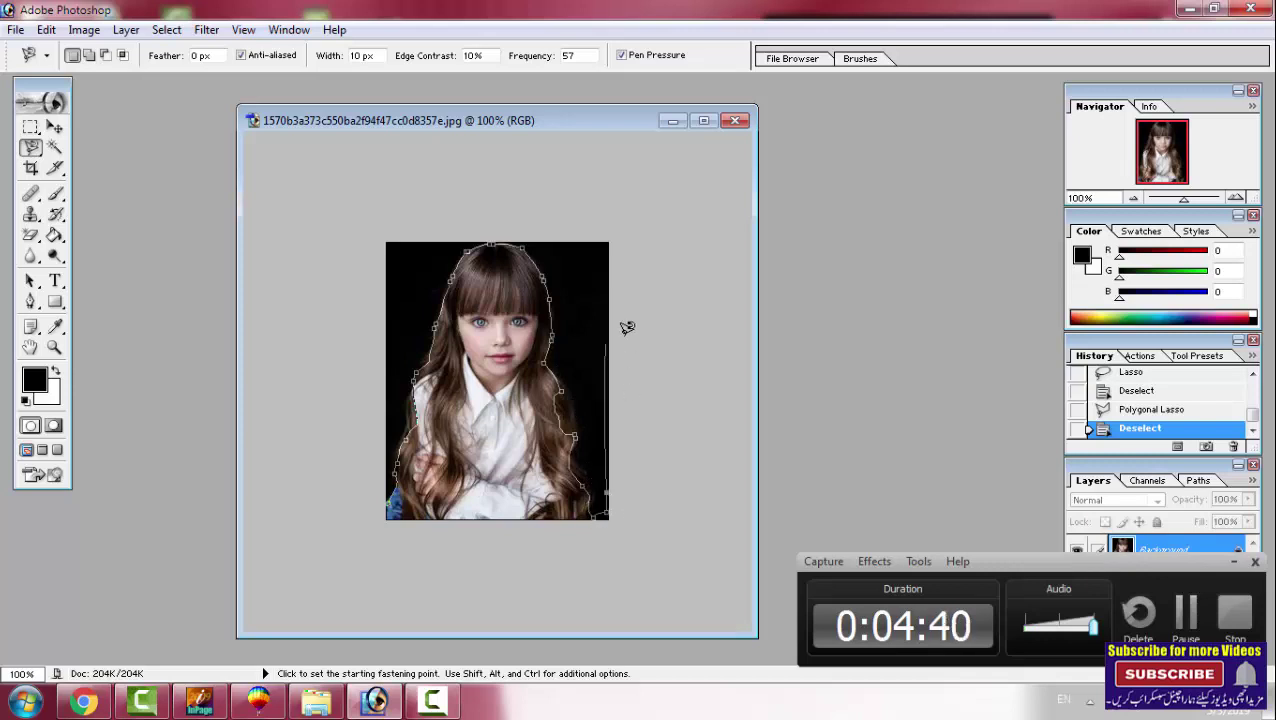
Restart the magnetic trace at the lower-left hair edge and close it around the girl.
{"action": "key", "text": "Escape"}
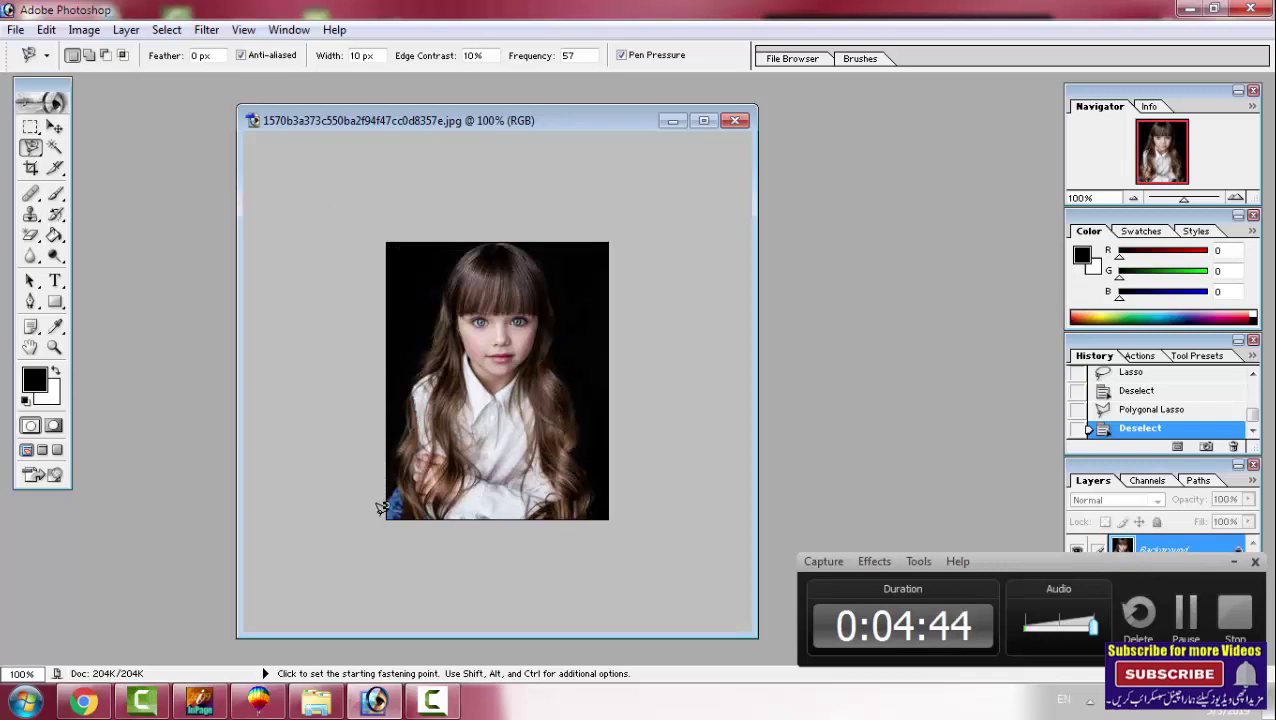
{"action": "left_click", "coordinate": [401, 470]}
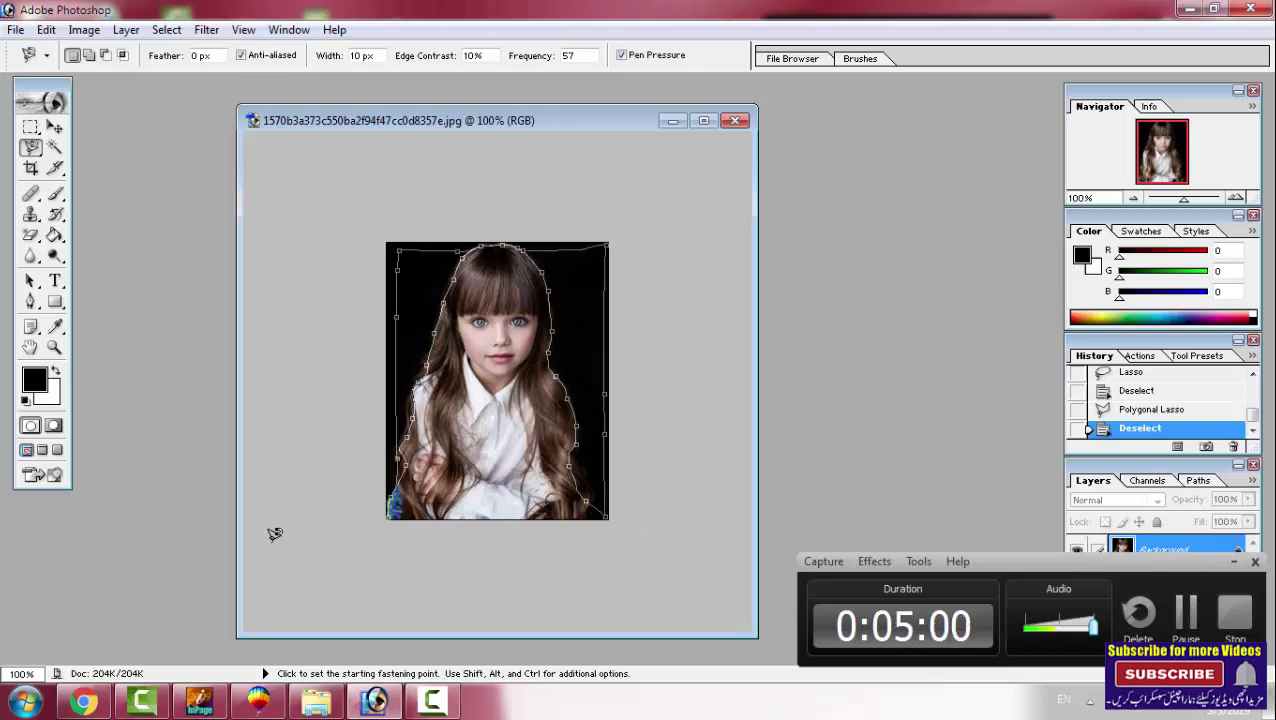
{"action": "left_click", "coordinate": [395, 505]}
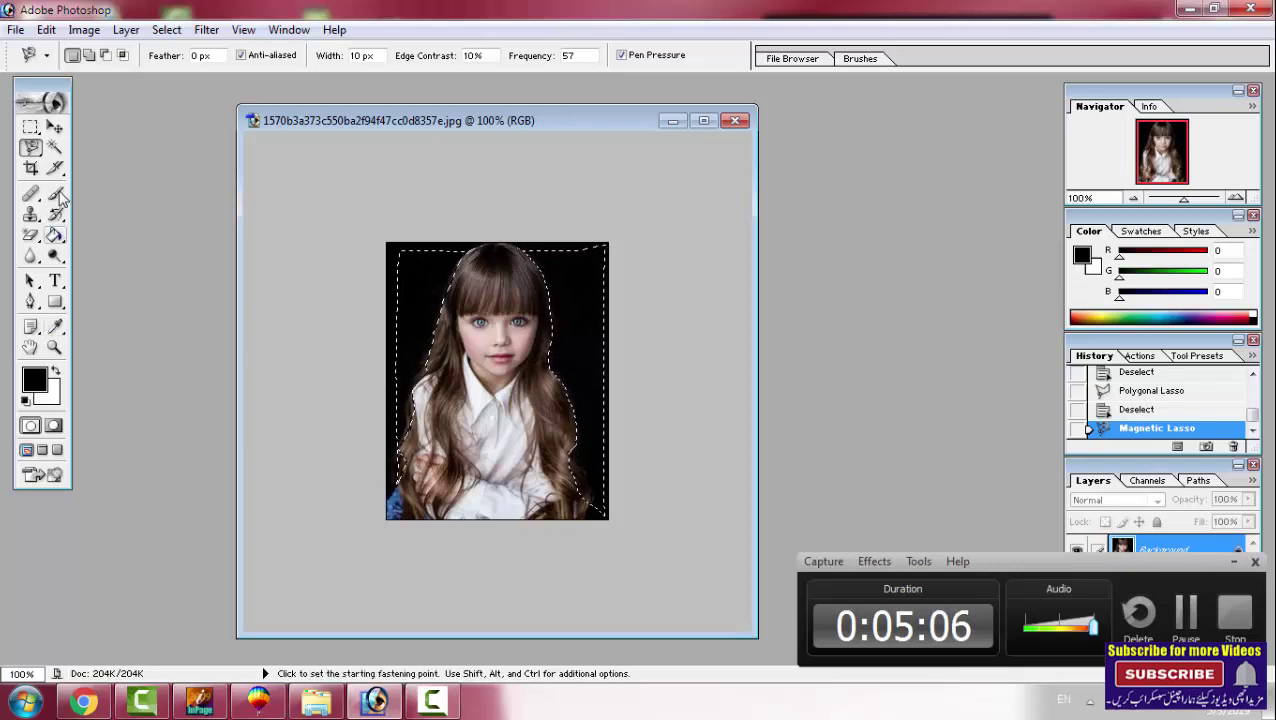
Reselect the Magnetic Lasso and retrace the girl, double-clicking to close along the canvas edges.
{"action": "left_click", "coordinate": [31, 147]}
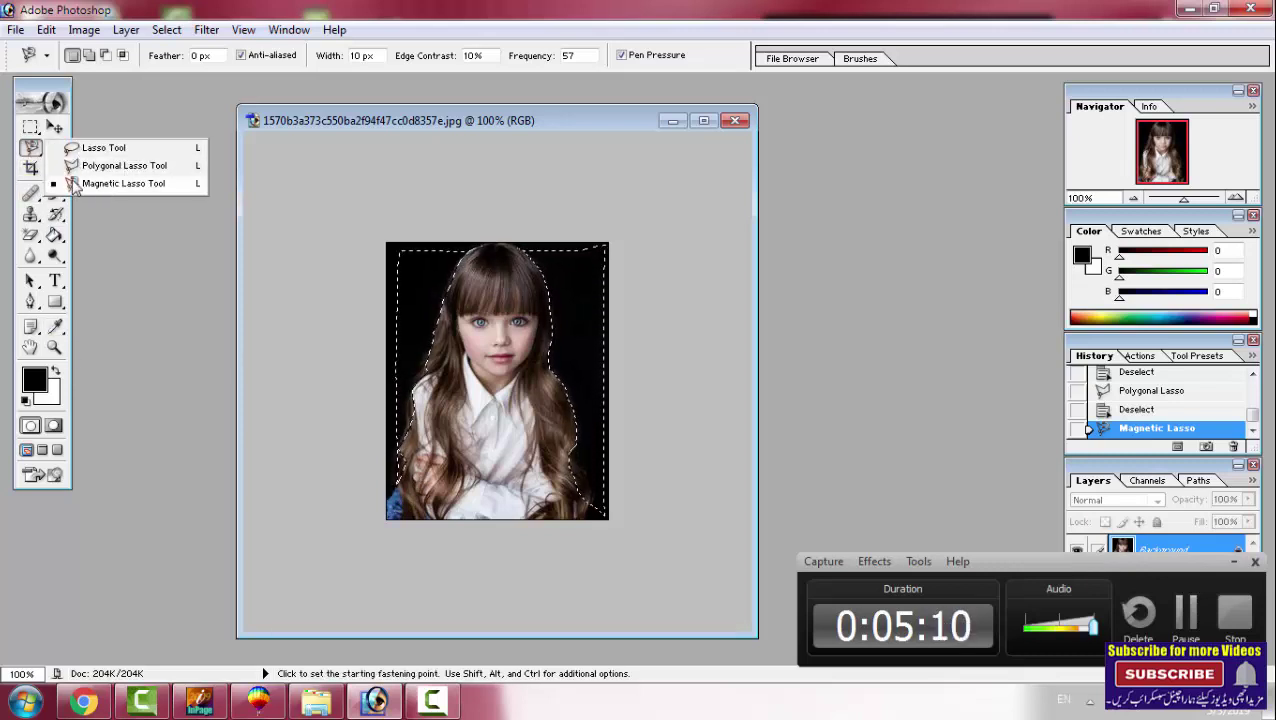
{"action": "left_click", "coordinate": [362, 482]}
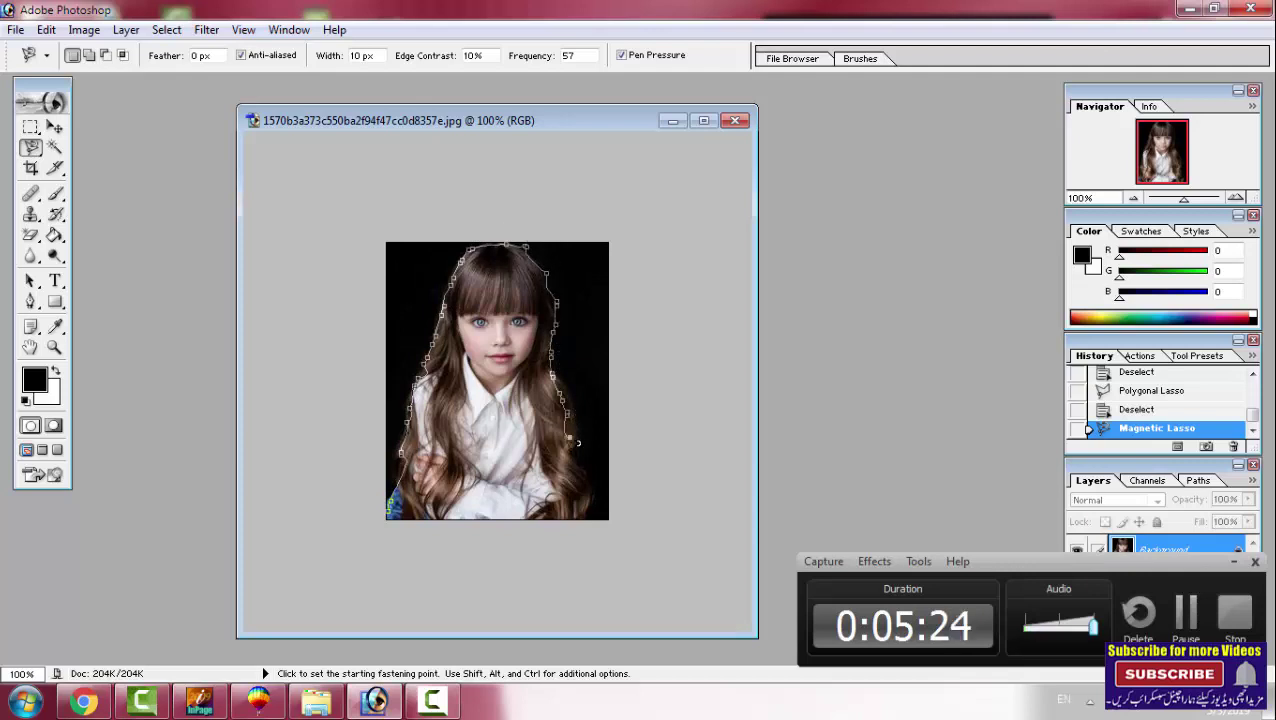
{"action": "double_click", "coordinate": [398, 252]}
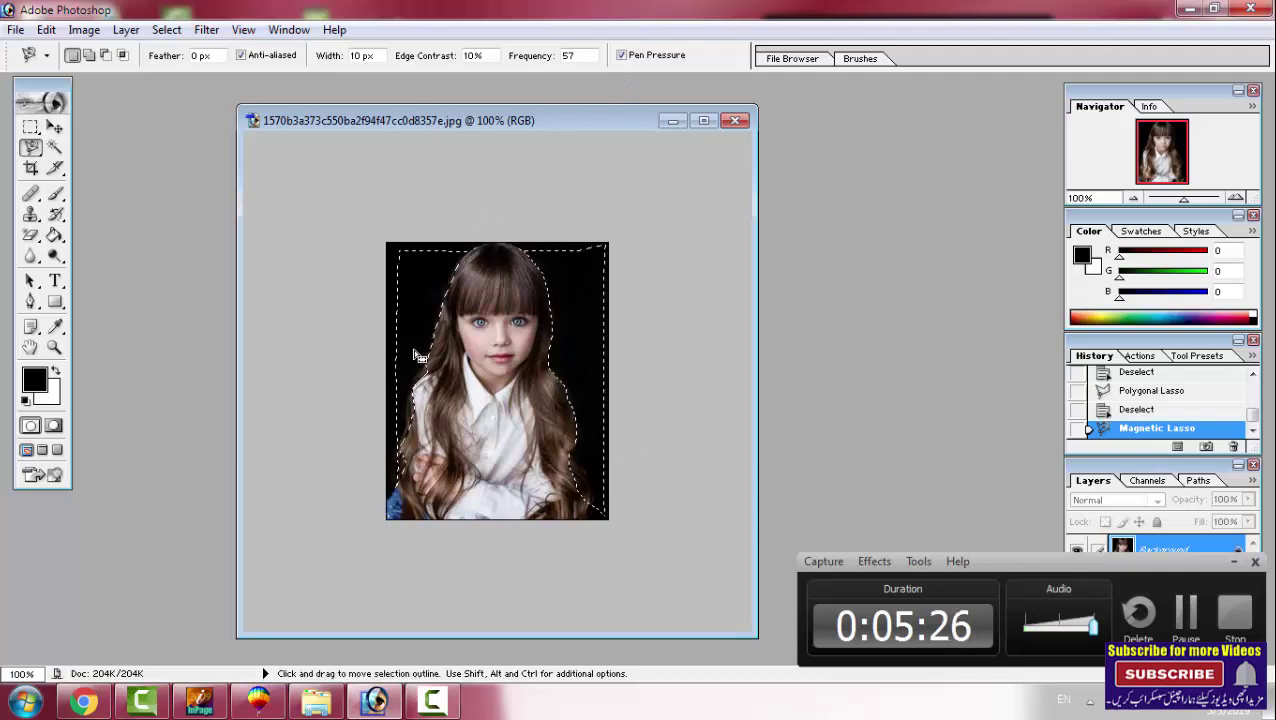
Drop the background selection around the portrait and pick the freehand Lasso Tool from the lasso flyout.
{"action": "key", "text": "ctrl+z"}
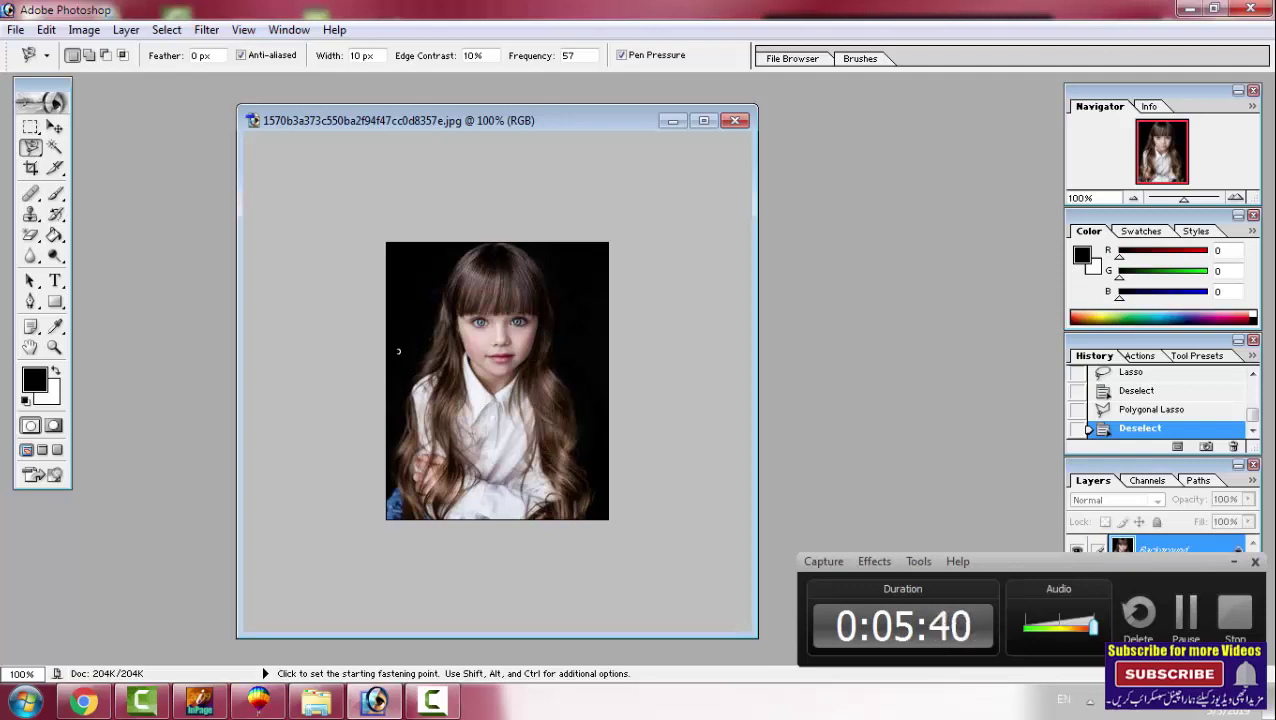
{"action": "mouse_move", "coordinate": [31, 147]}
{"action": "left_mouse_down"}
{"action": "mouse_move", "coordinate": [80, 146]}
{"action": "mouse_move", "coordinate": [78, 170]}
{"action": "left_mouse_up"}
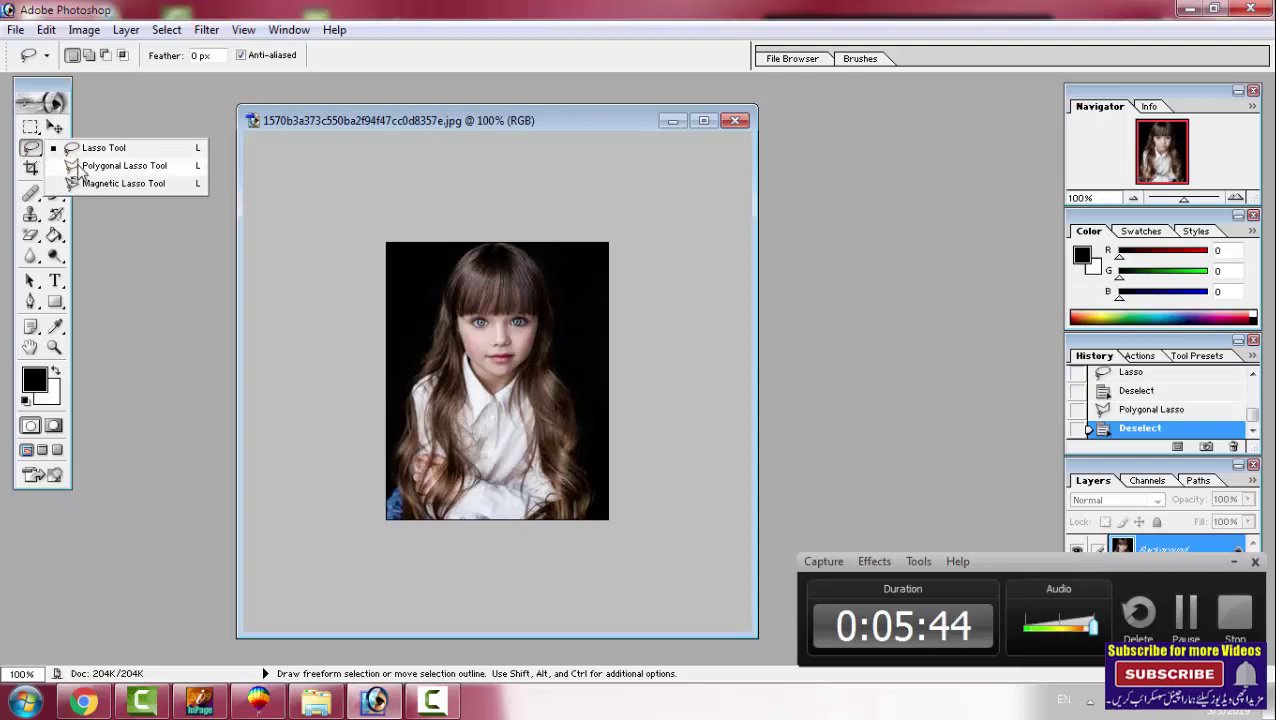